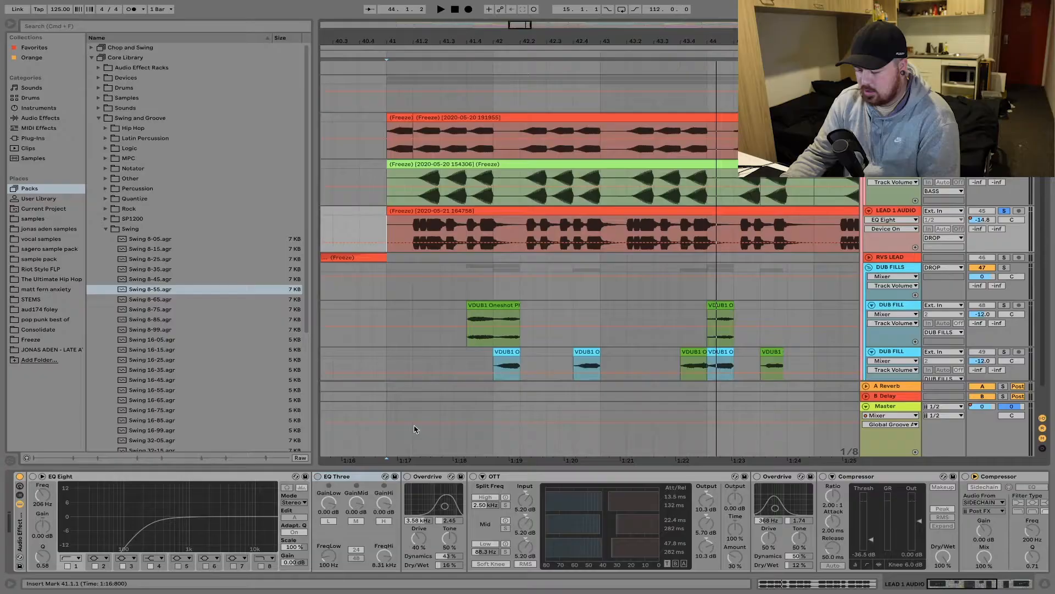
# Audition the lead dry from bar 41, then turn on the first EQ Eight on LEAD 1 AUDIO and replay it.
pyautogui.hscroll(-3, 415, 428)
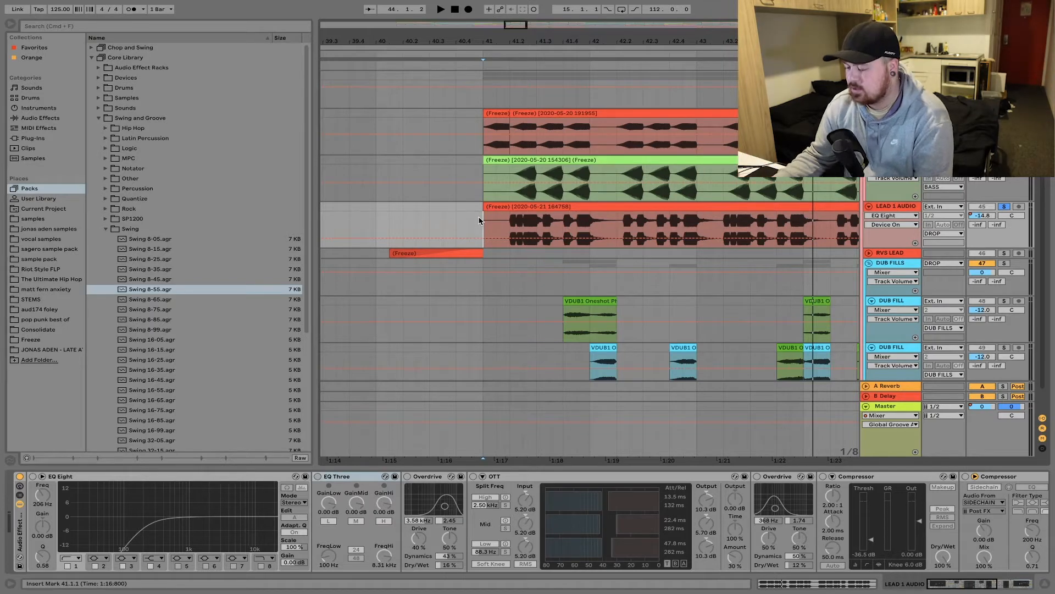
pyautogui.press('space')
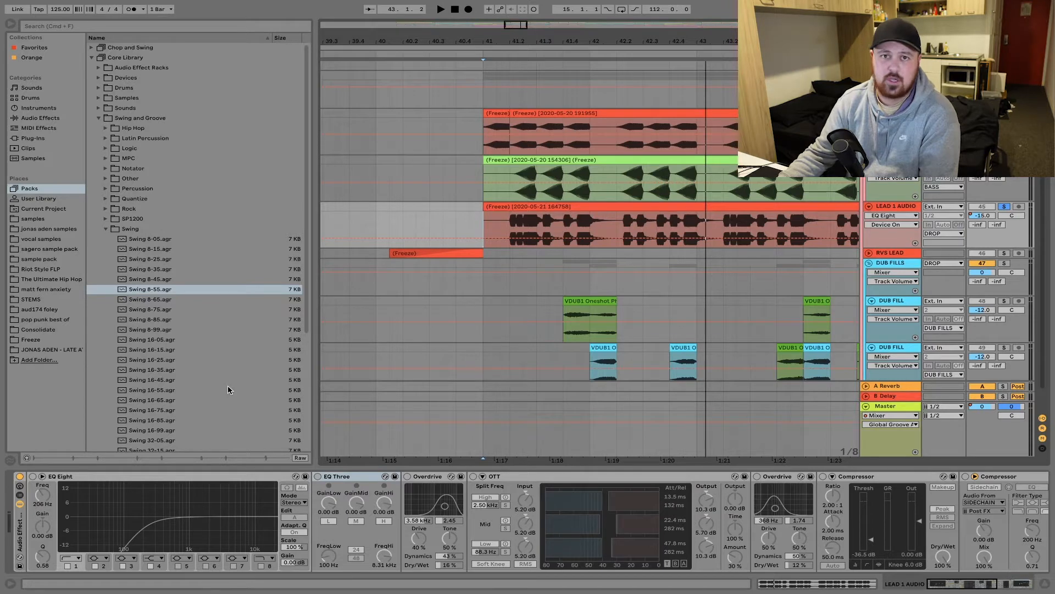
pyautogui.click(34, 476)
pyautogui.press('space')
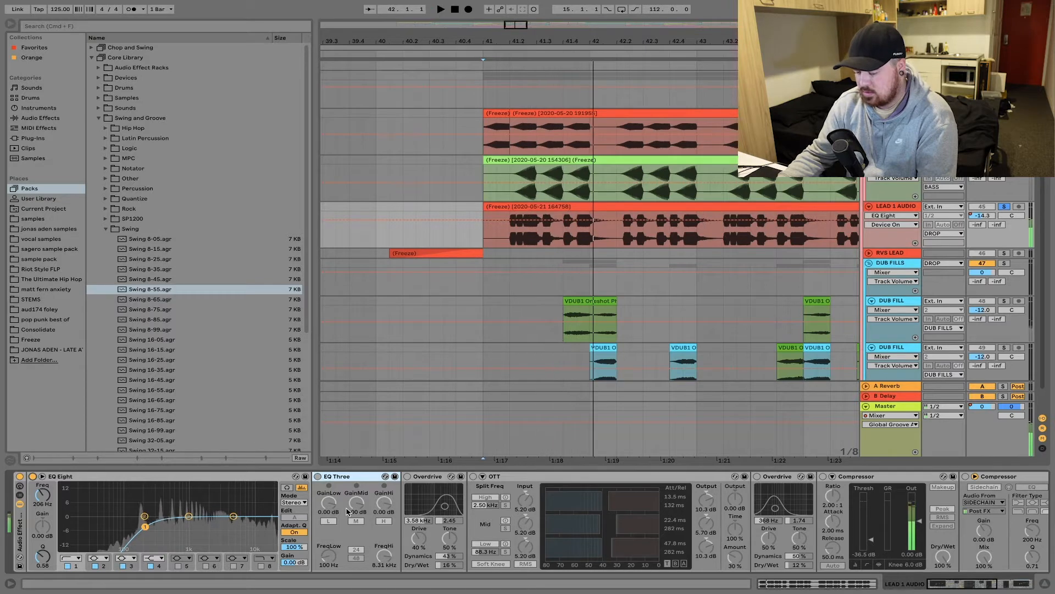
# Turn on the EQ Three on LEAD 1 AUDIO and audition the lead from bar 41.
pyautogui.press('space')
pyautogui.click(317, 477)
pyautogui.press('space')
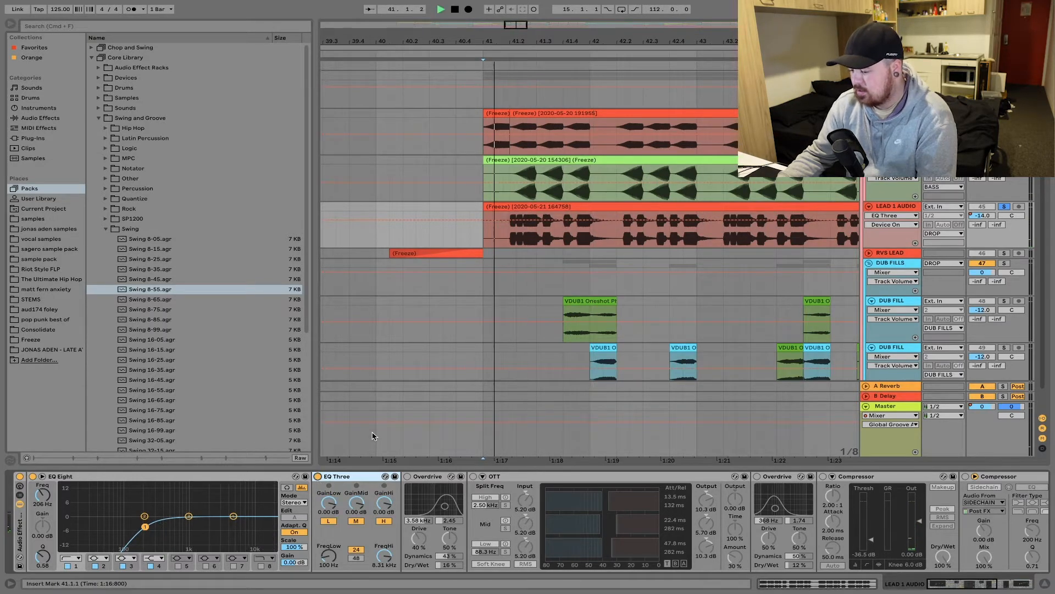
pyautogui.press('space')
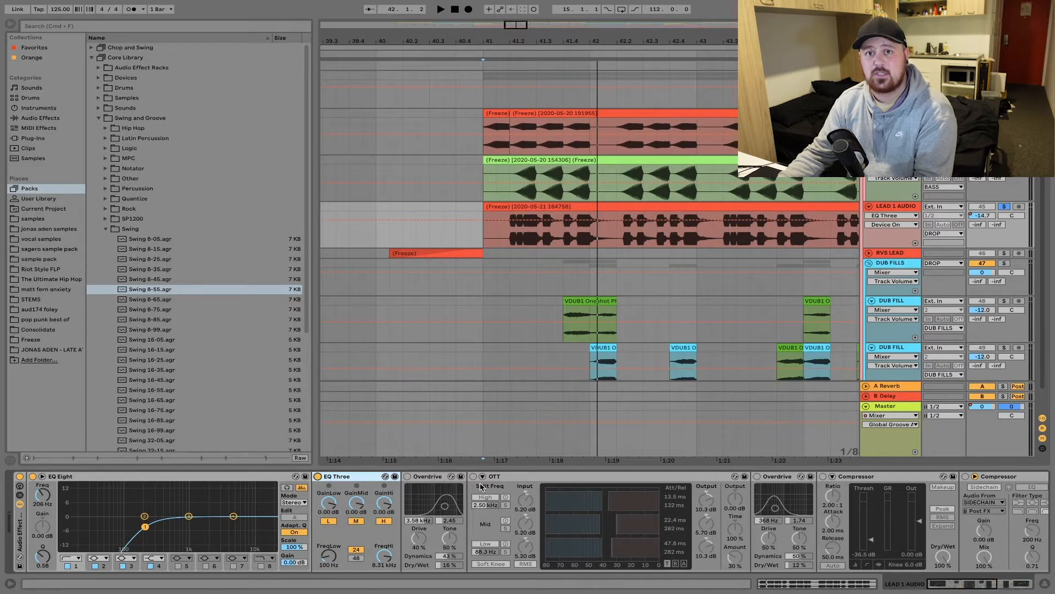
# Turn on the first Overdrive and the OTT on LEAD 1 AUDIO and listen to the lead.
pyautogui.click(409, 478)
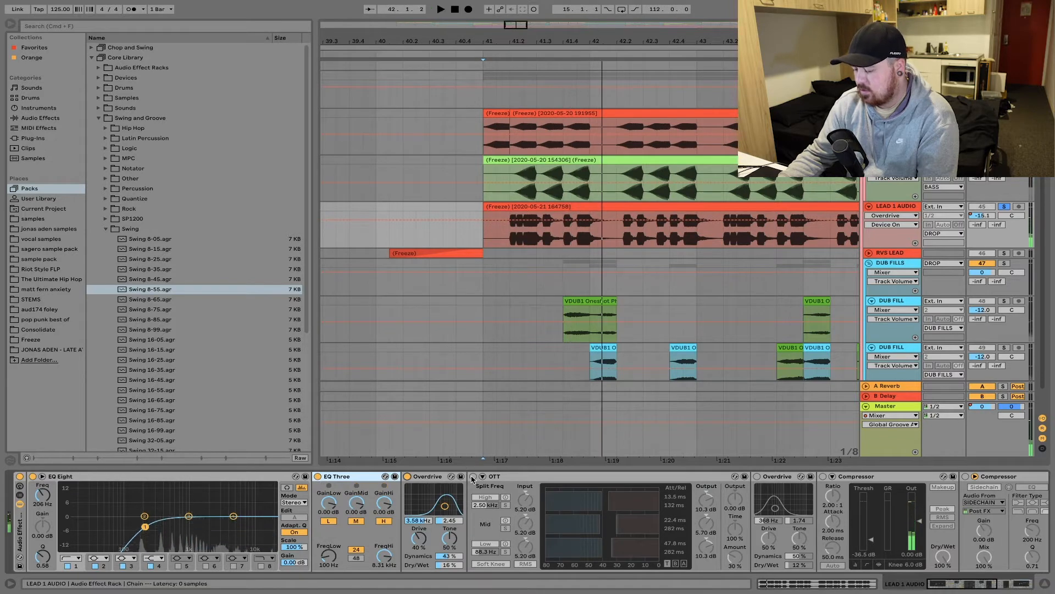
pyautogui.click(663, 503)
pyautogui.press('space')
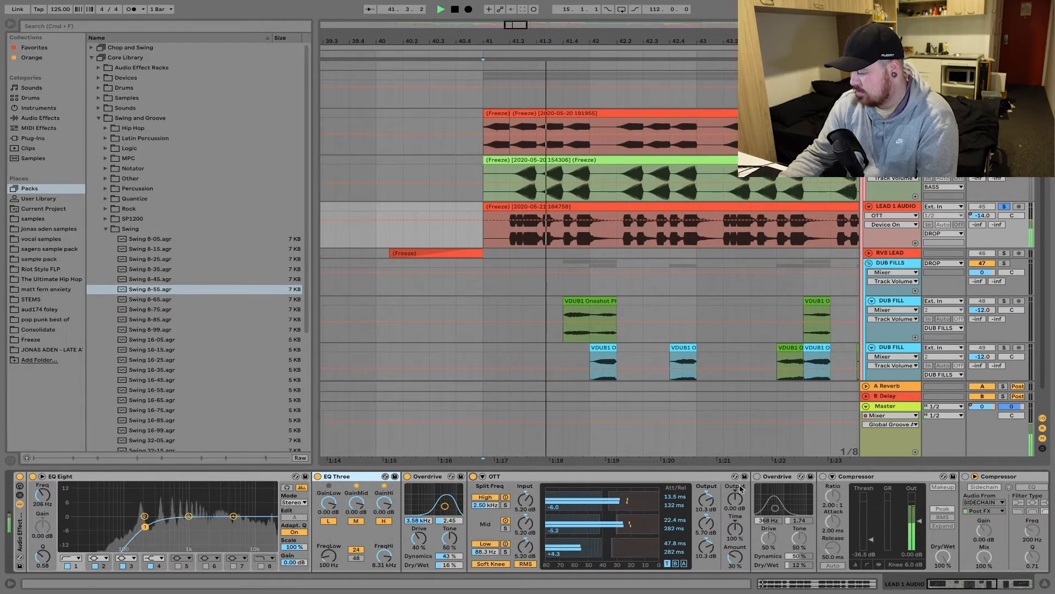
pyautogui.press('space')
# Turn on the second Overdrive, placed after the OTT, and audition the lead from bar 41.
pyautogui.click(761, 479)
pyautogui.hscroll(5, 761, 478)
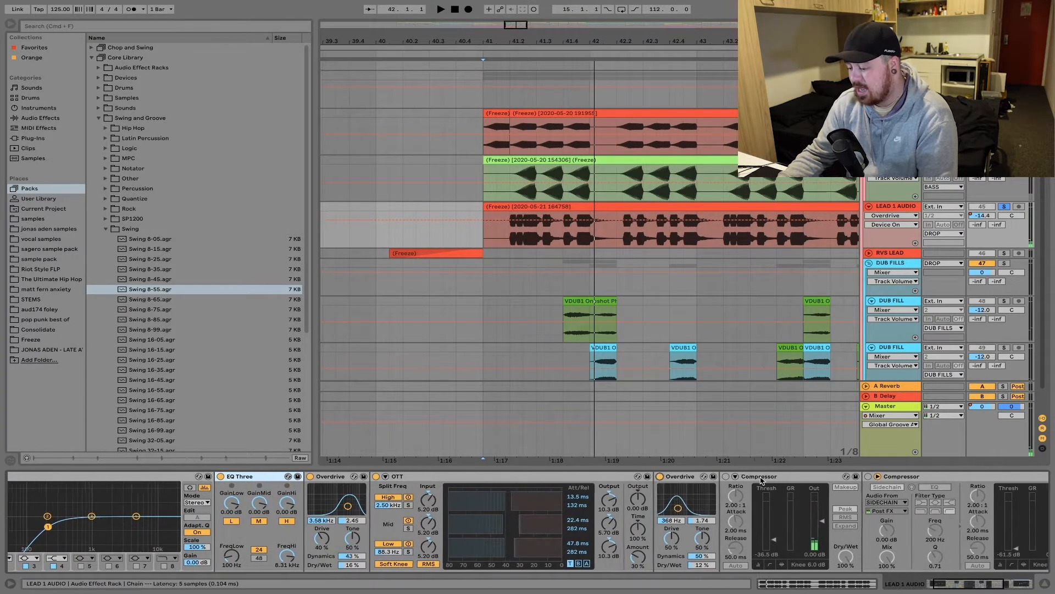
pyautogui.press('space')
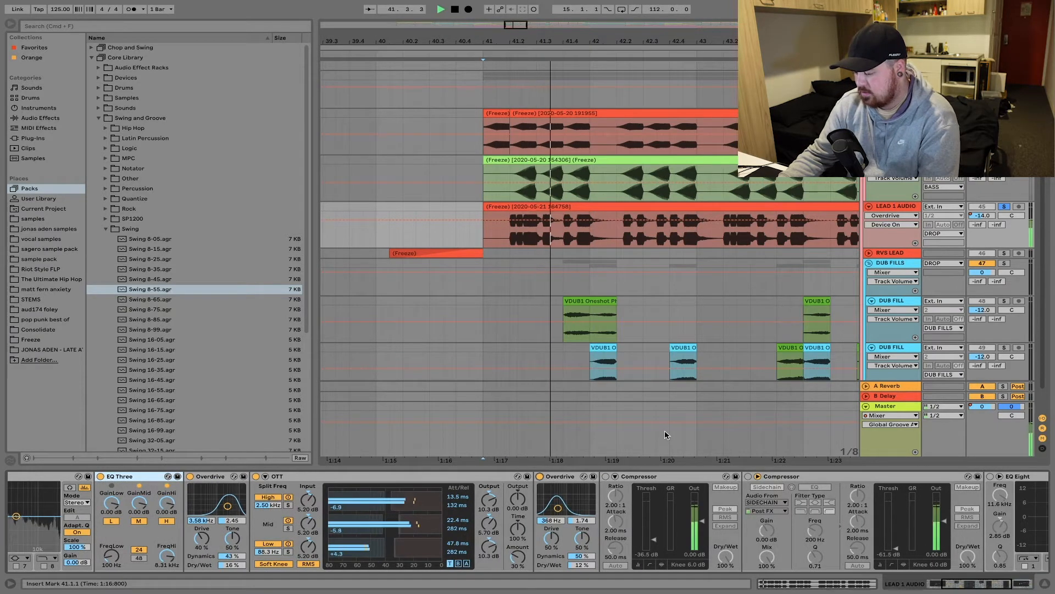
pyautogui.press('space')
# Turn on the first Compressor after the second Overdrive and play the lead from bar 41.
pyautogui.click(606, 477)
pyautogui.hscroll(5, 606, 478)
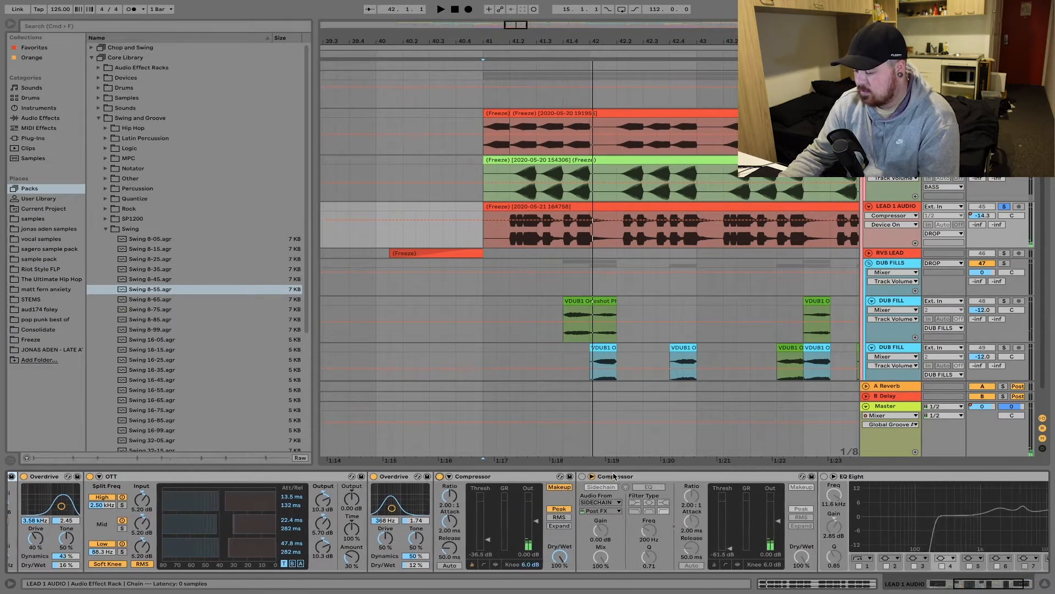
pyautogui.press('space')
pyautogui.click(360, 477)
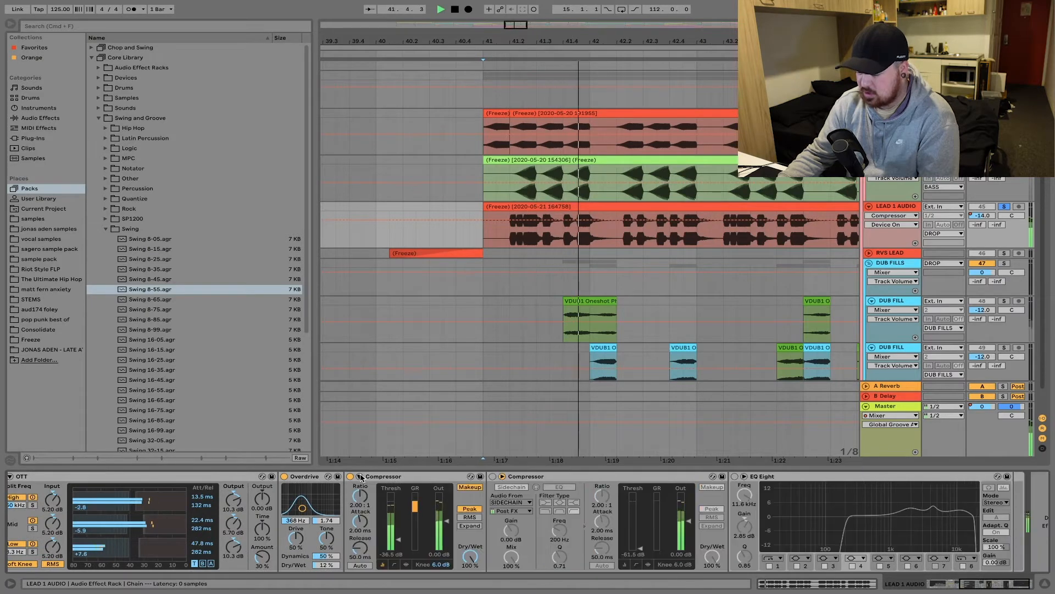
# Turn on the second Compressor, which is sidechained from the SIDECHAIN track, and play the lead.
pyautogui.click(502, 477)
pyautogui.click(503, 477)
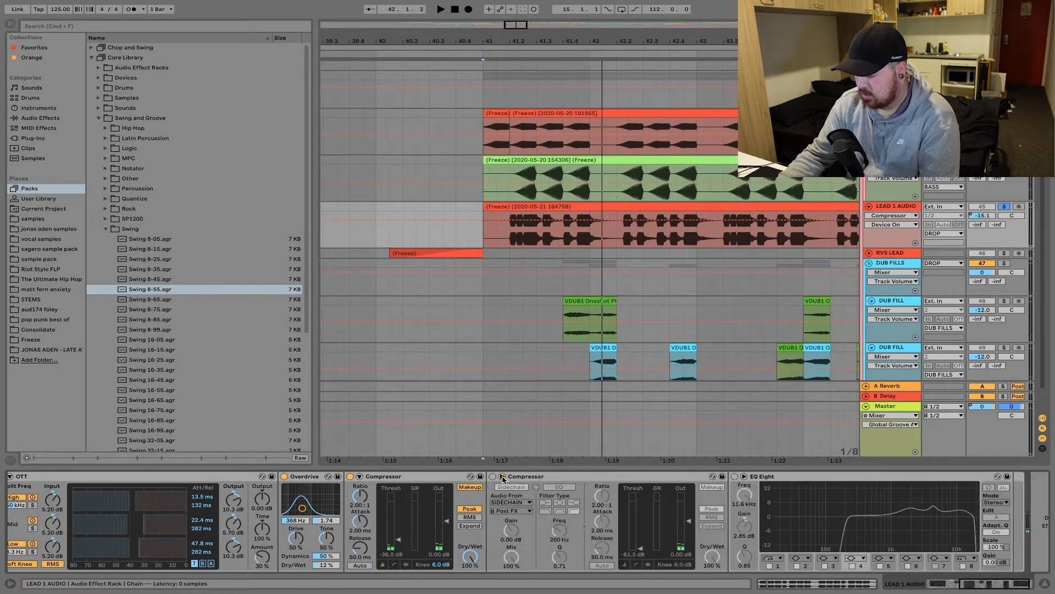
pyautogui.click(492, 477)
pyautogui.press('space')
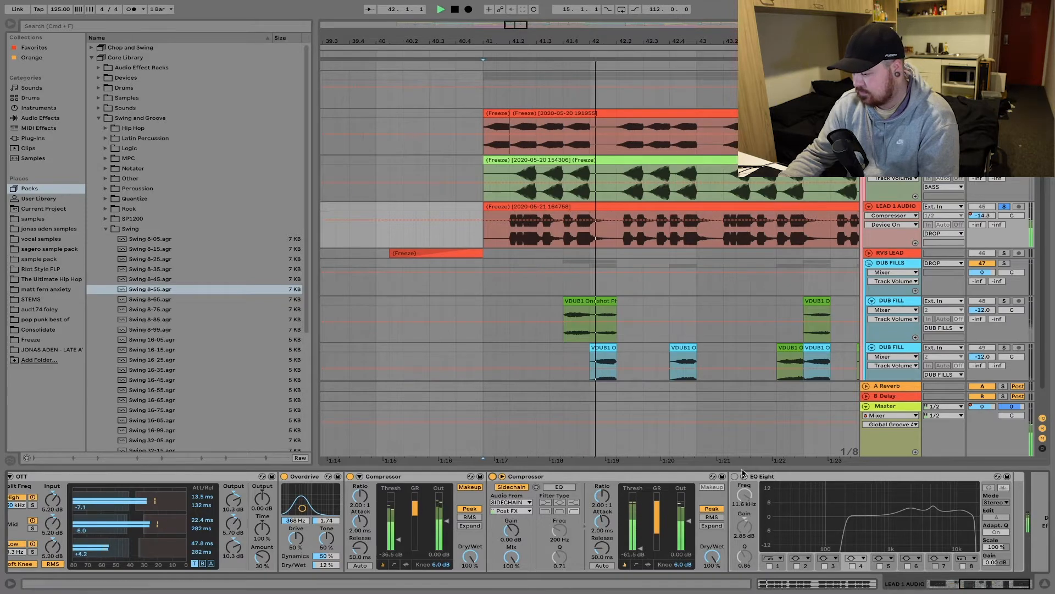
# Turn on the final EQ Eight in the lead's effects chain and audition the fully processed lead.
pyautogui.press('space')
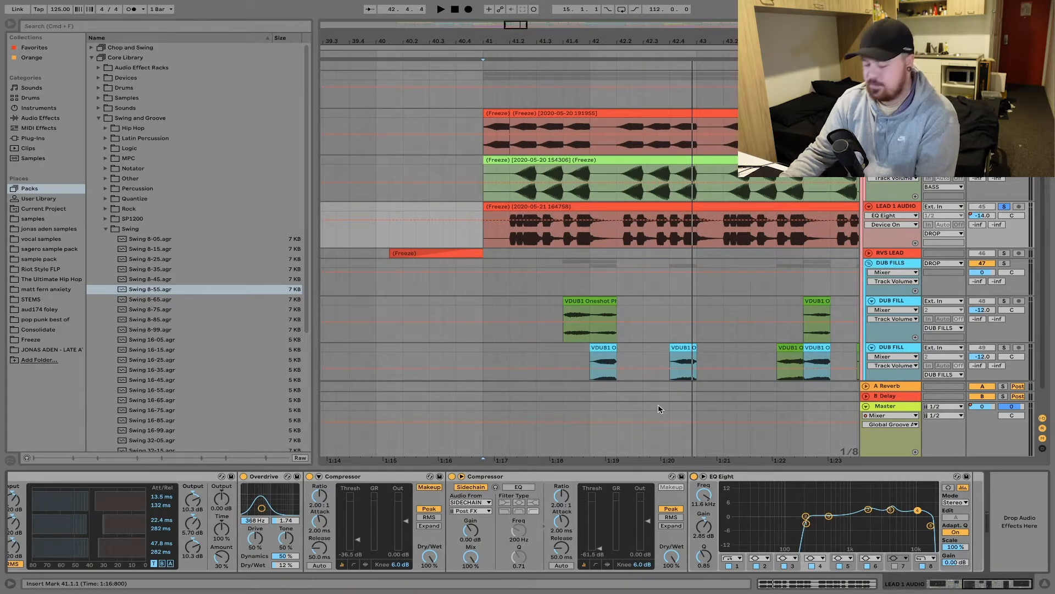
pyautogui.press('space')
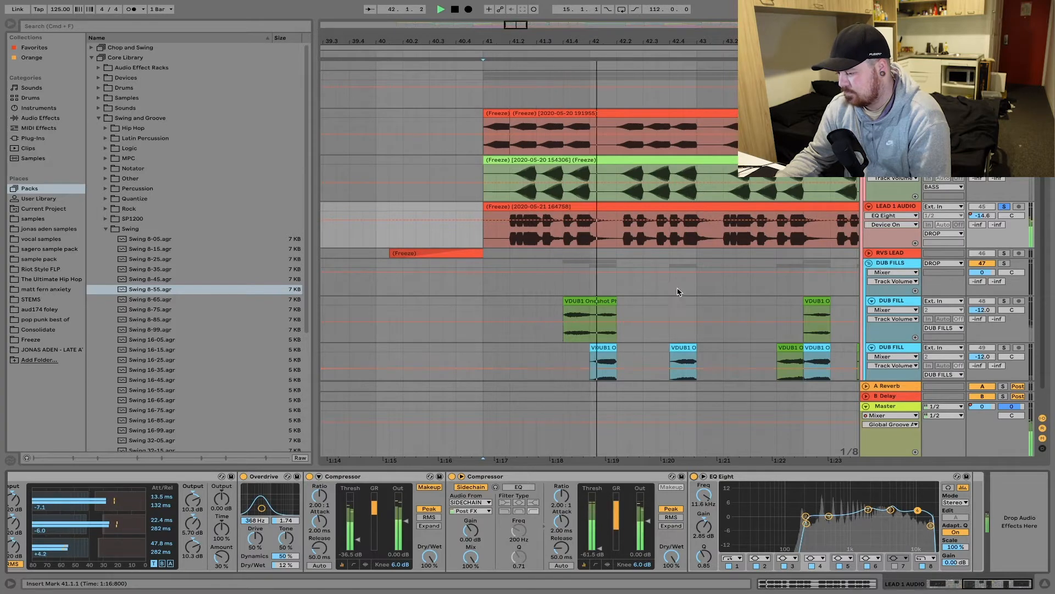
pyautogui.press('space')
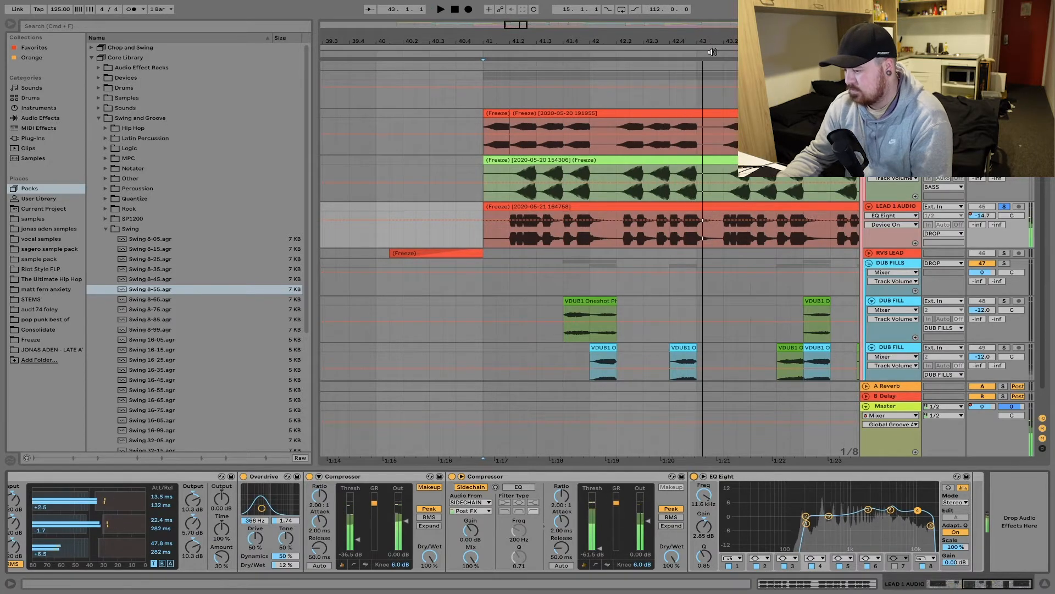
# Solo the DRUMS/PERCS group alongside the drop elements and play the drop from bar 41.
pyautogui.press('-')
pyautogui.press('-')
pyautogui.scroll(5, 686, 181)
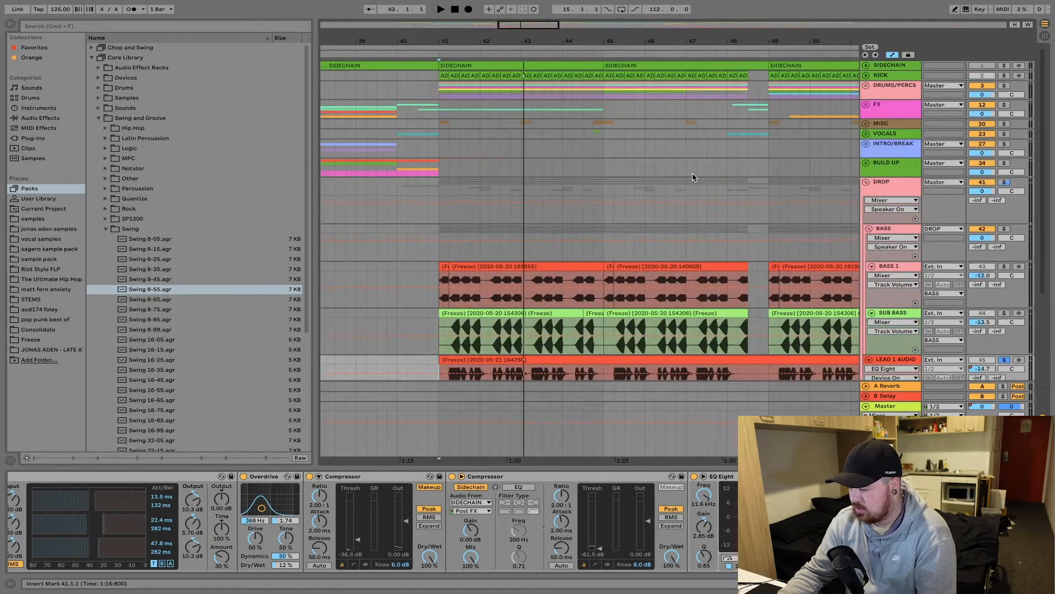
pyautogui.click(1004, 86)
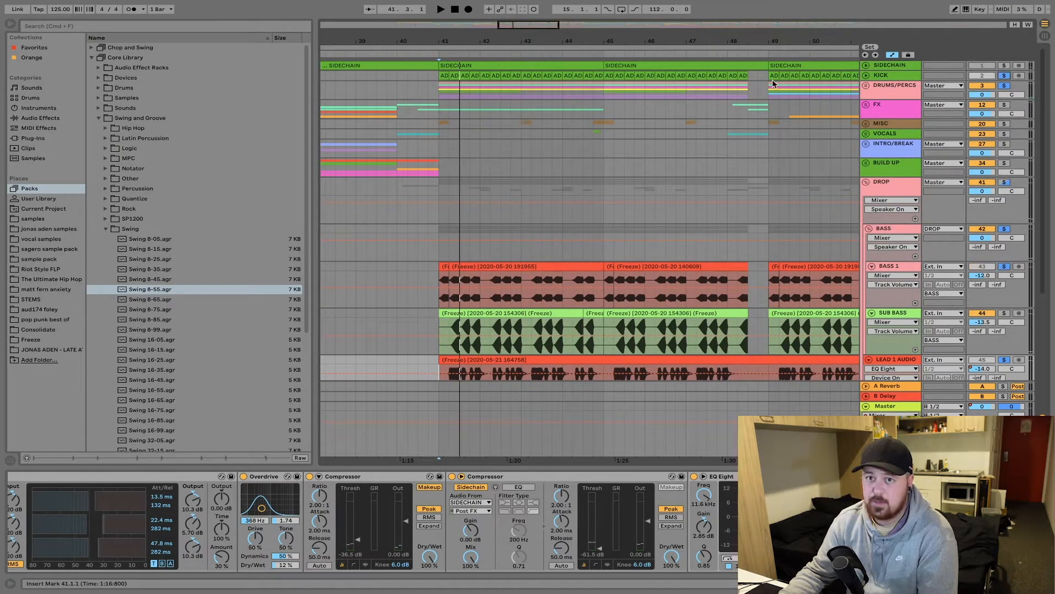
pyautogui.press('space')
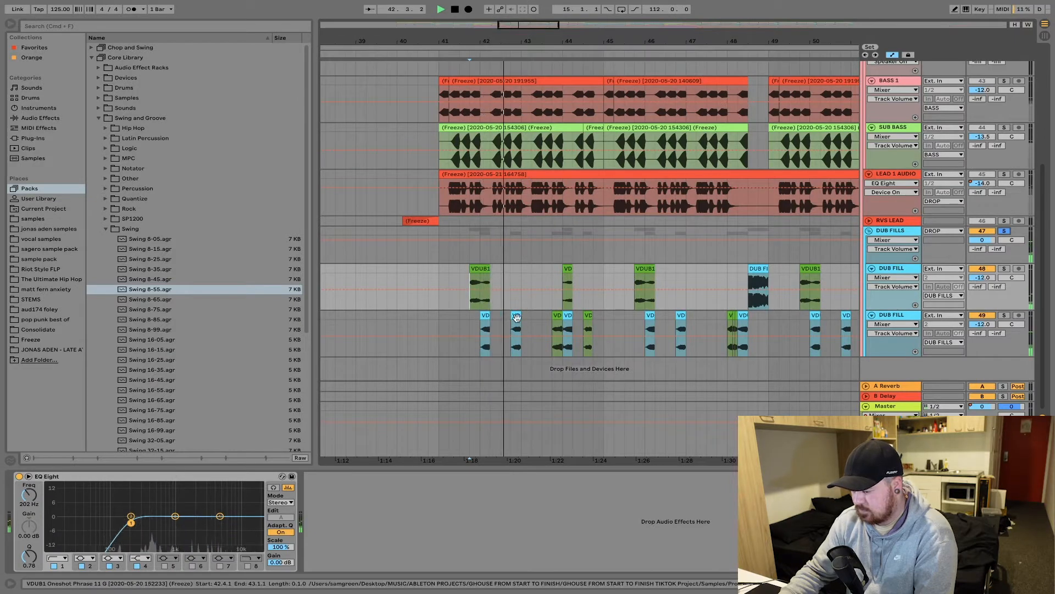
# Audition the clips on the two DUB FILL tracks between bars 43 and 48.
pyautogui.click(552, 323)
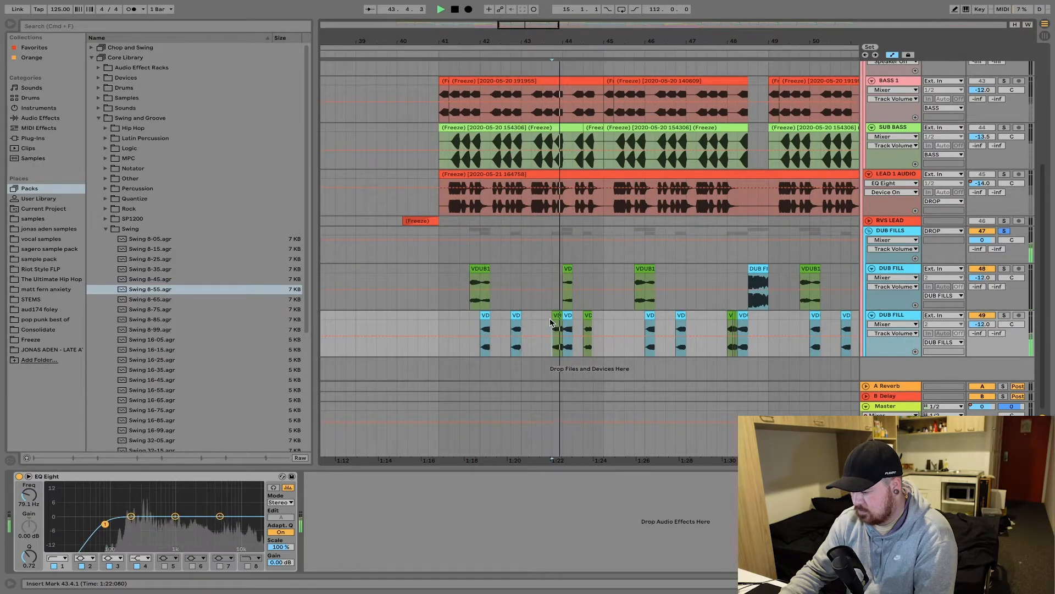
pyautogui.press('Up')
pyautogui.press('space')
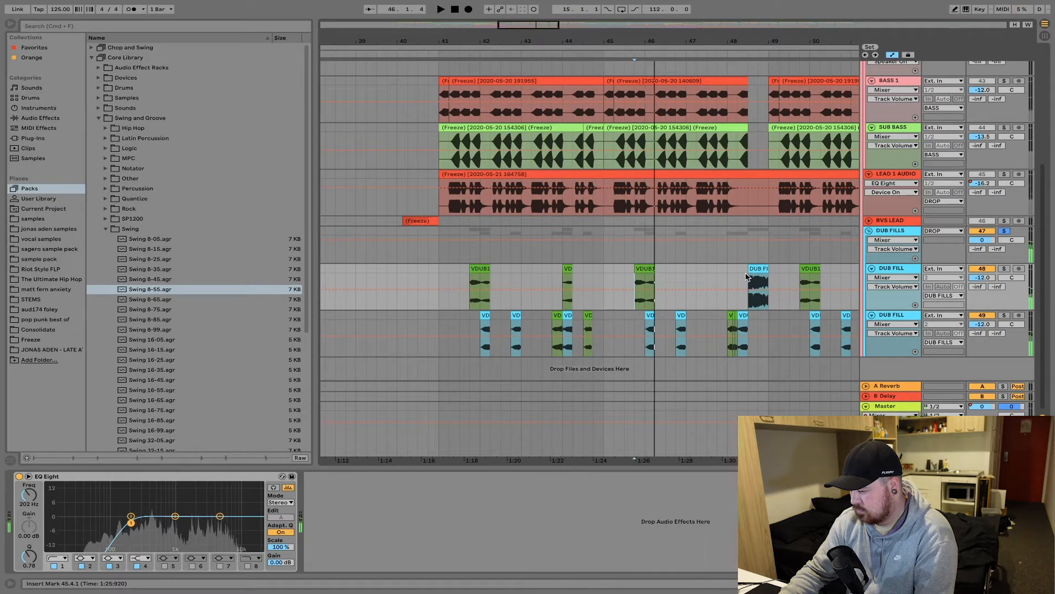
pyautogui.click(726, 329)
pyautogui.press('space')
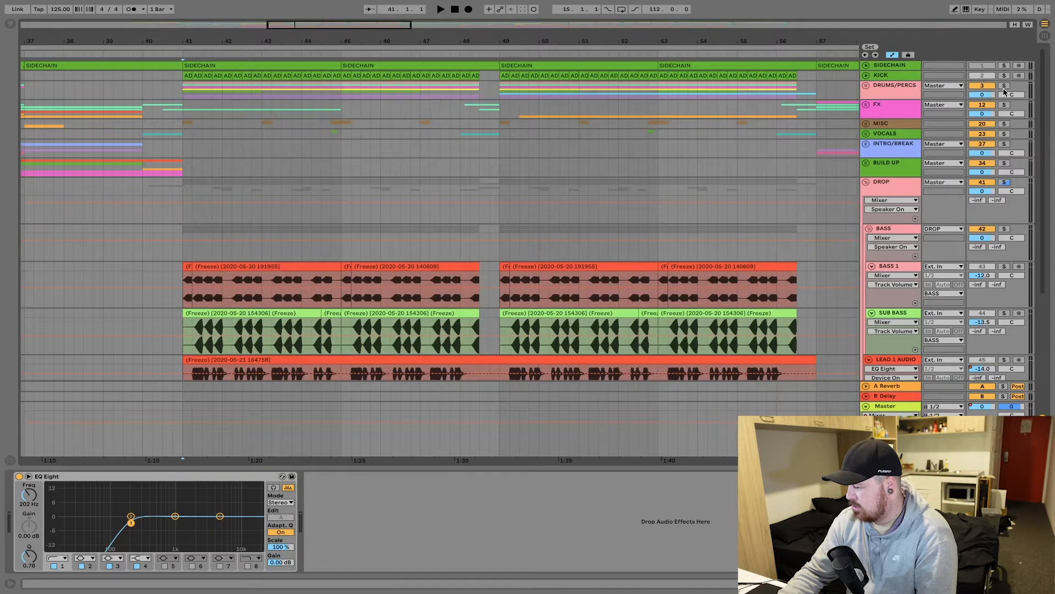
# Solo the DRUMS/PERCS group and play the full drop with its drums from bar 41.
pyautogui.click(1005, 86)
pyautogui.press('space')
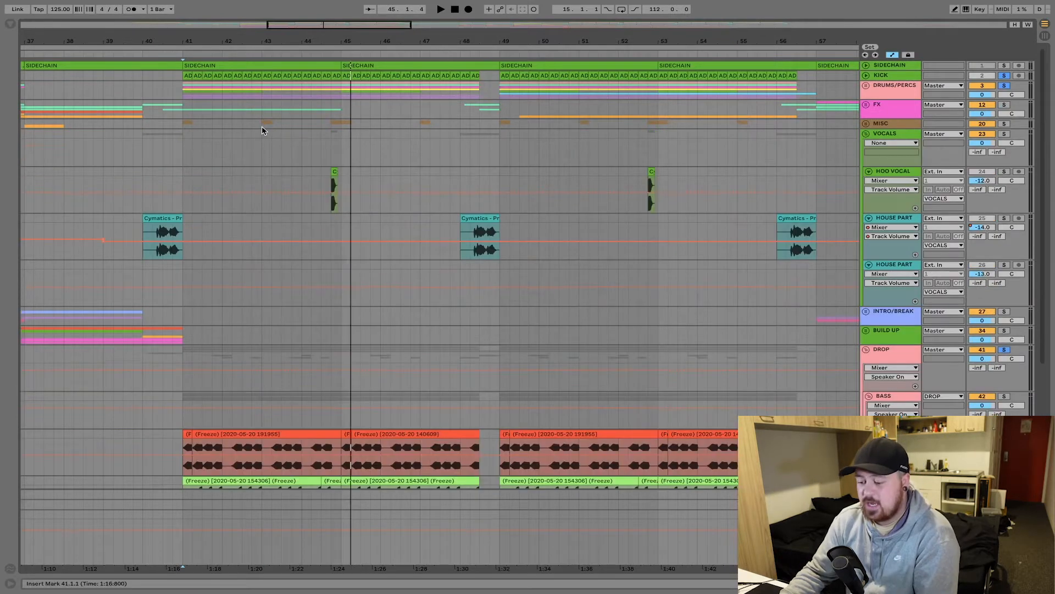
# Audition the MISC clip at bar 43 and the HOO VOCAL and HOUSE PART clips before bars 45 and 49.
pyautogui.click(262, 126)
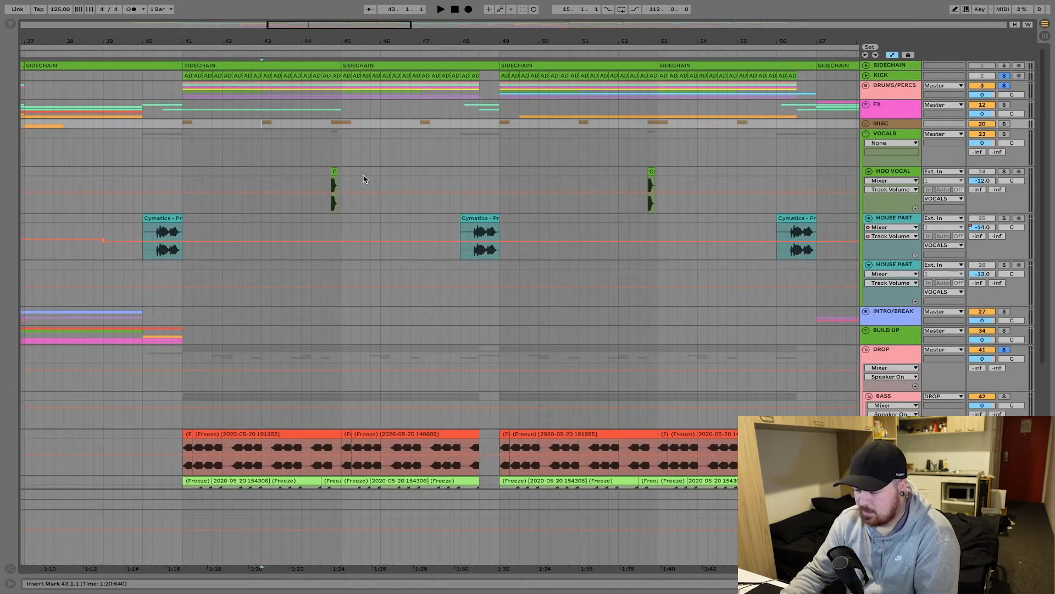
pyautogui.click(332, 172)
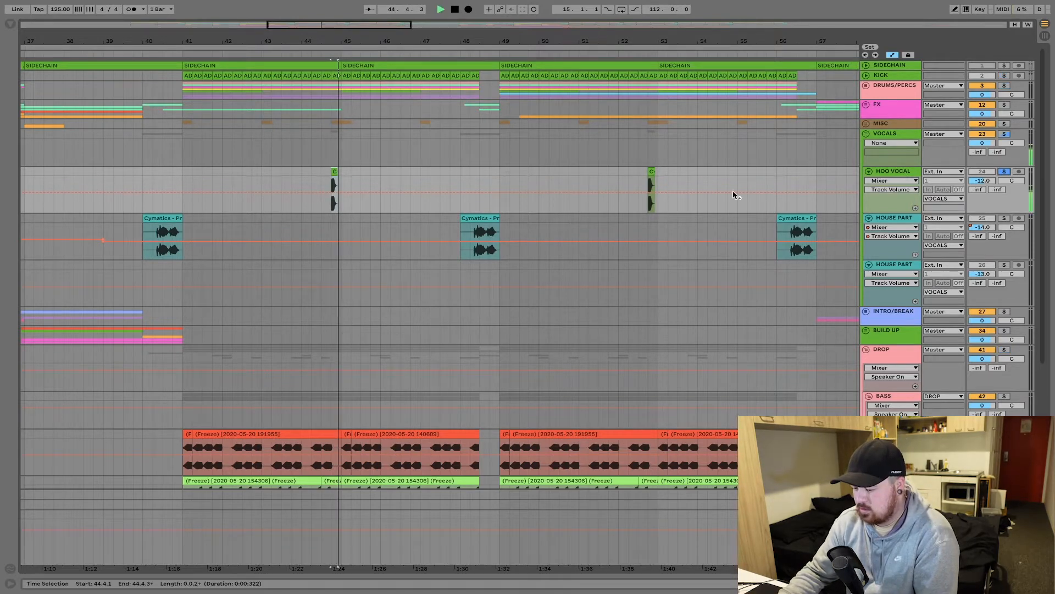
pyautogui.click(467, 233)
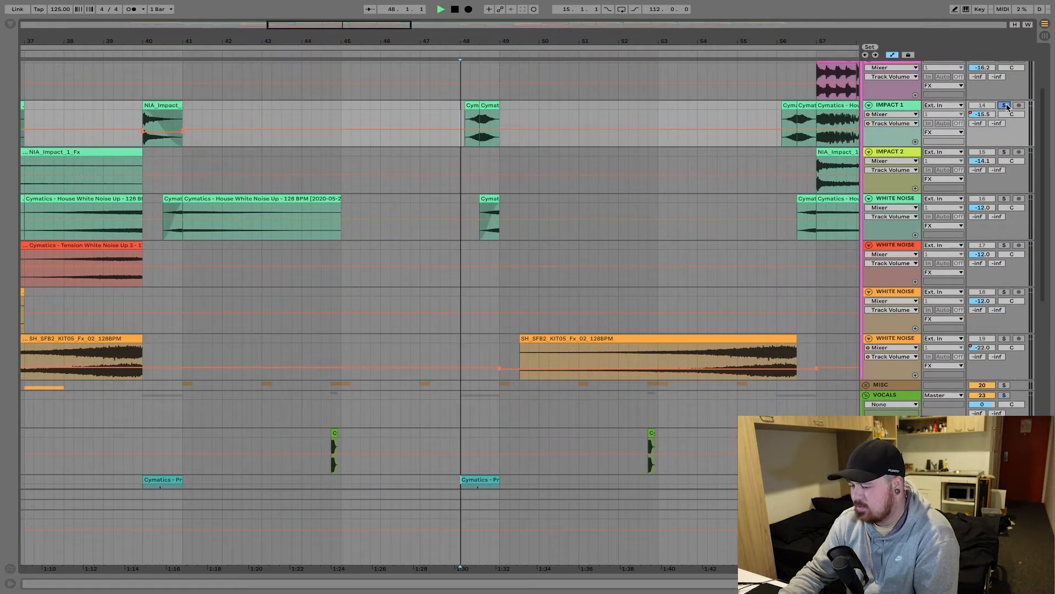
# Solo the IMPACT 1 and first WHITE NOISE tracks in turn to hear their clips leading into bar 49.
pyautogui.click(1005, 105)
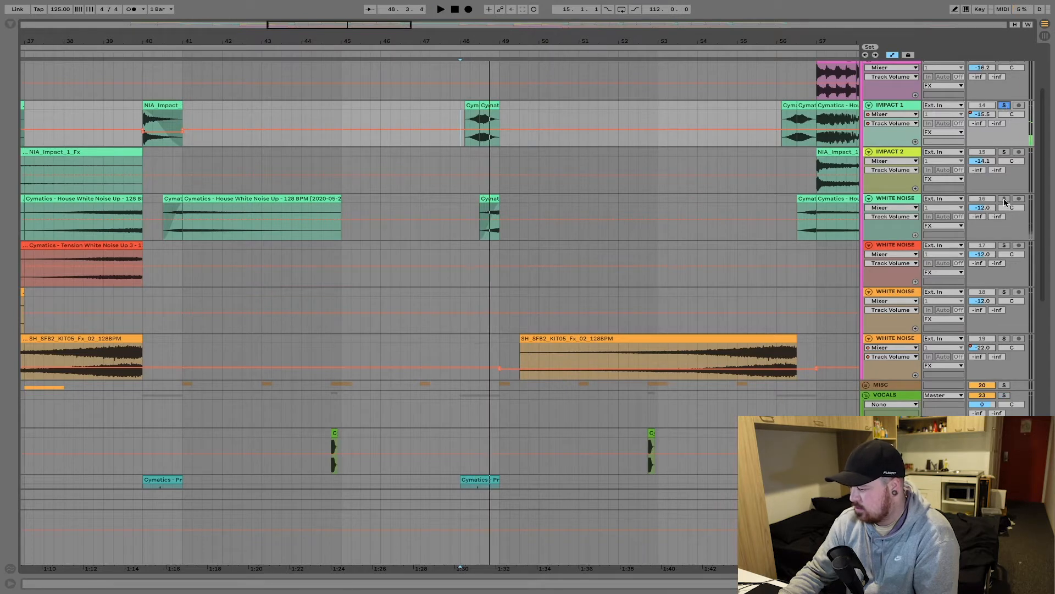
pyautogui.click(508, 202)
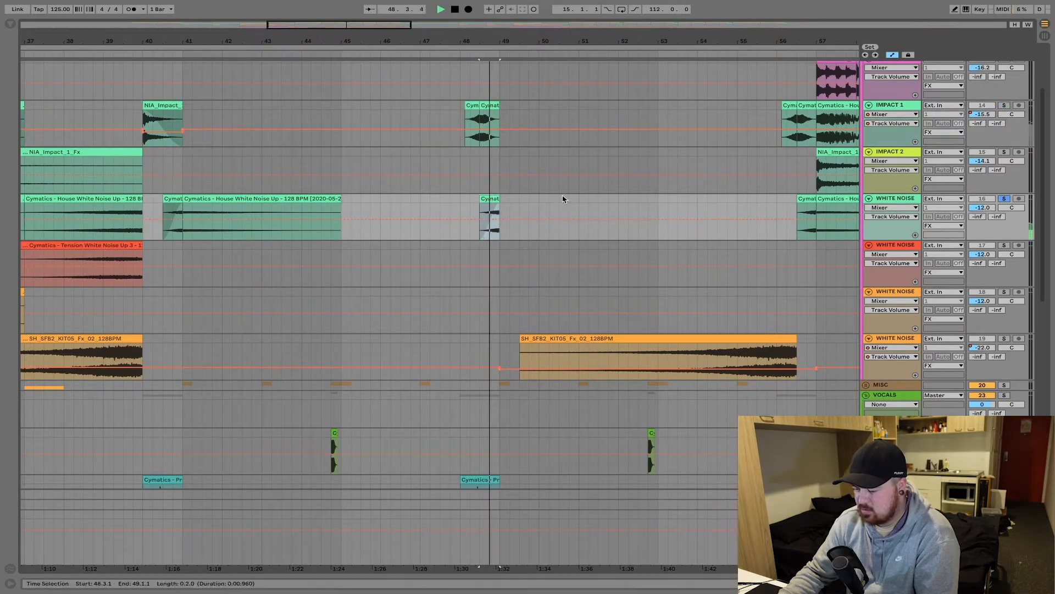
pyautogui.click(1006, 199)
# Collapse the FX group and play the arrangement.
pyautogui.scroll(4, 624, 173)
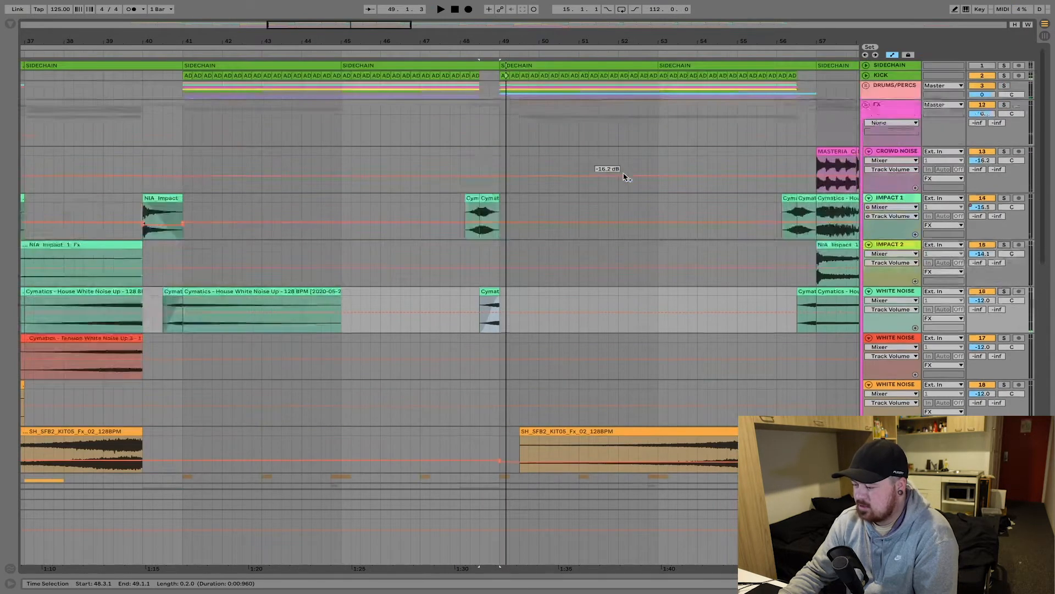
pyautogui.click(867, 105)
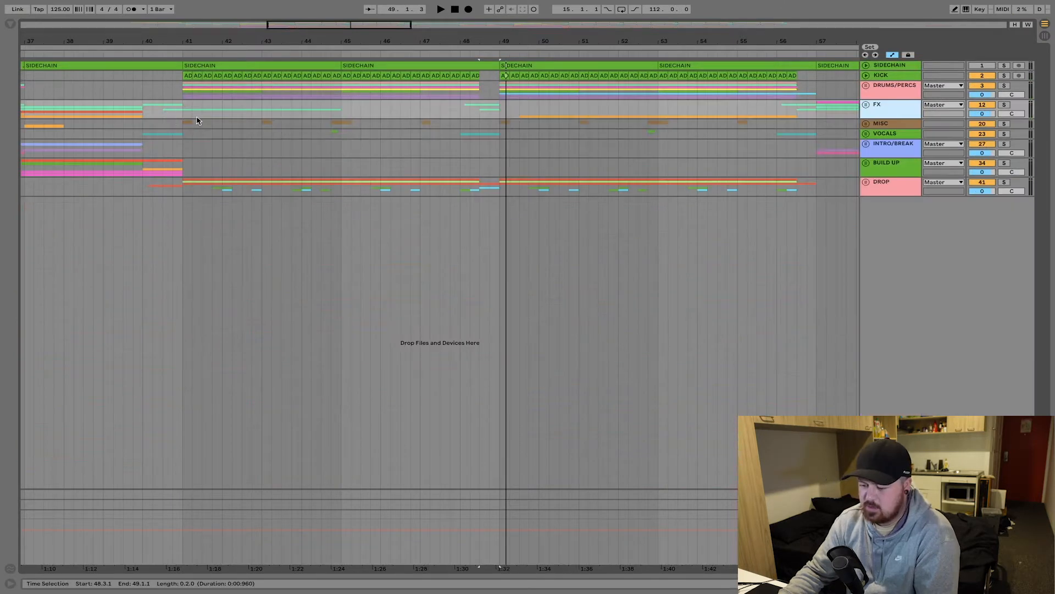
pyautogui.press('space')
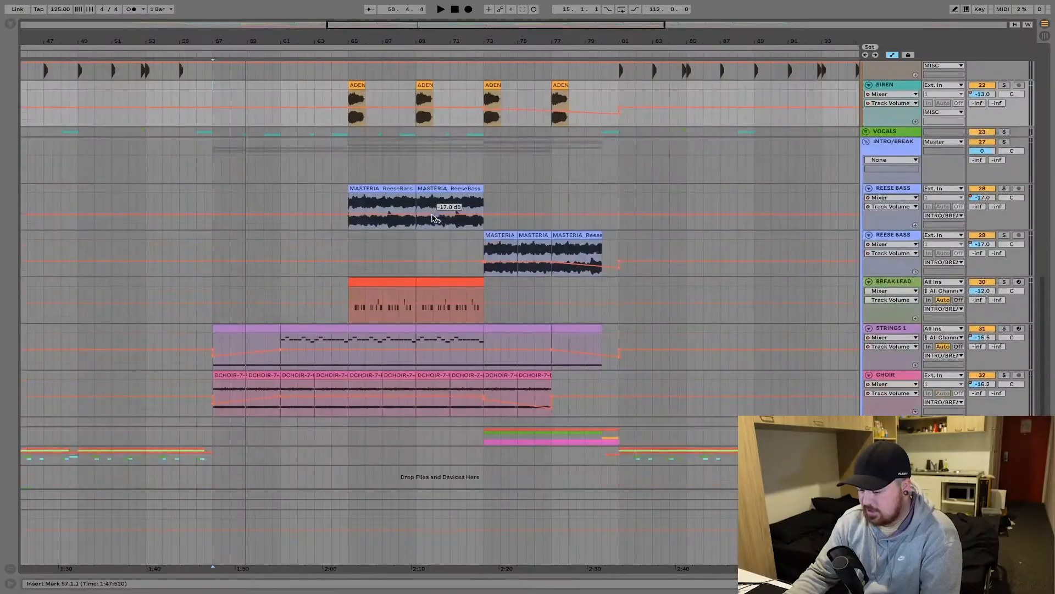
# Solo the STRINGS 1 track and play the break from bar 57.
pyautogui.click(212, 337)
pyautogui.press('s')
pyautogui.press('space')
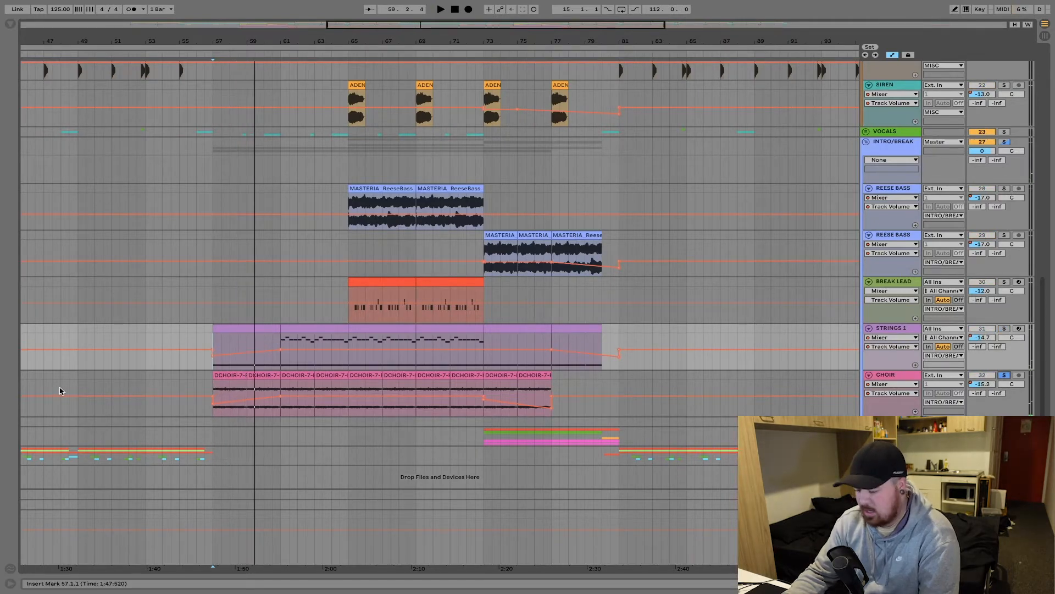
# Audition the soloed CHOIR track from bar 57 and inspect the FX tracks in the break.
pyautogui.press('space')
pyautogui.click(277, 391)
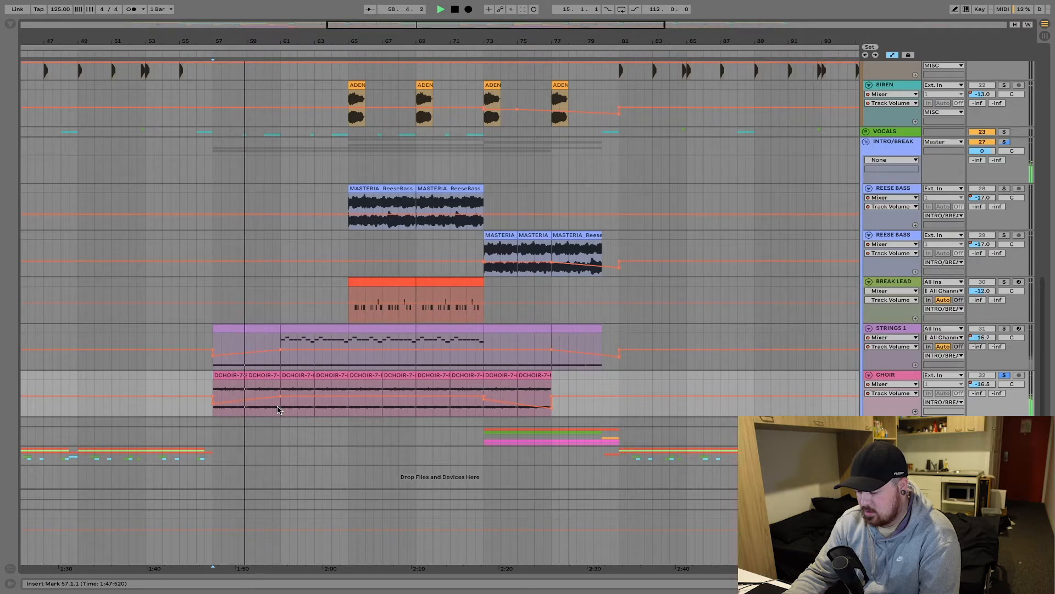
pyautogui.press('space')
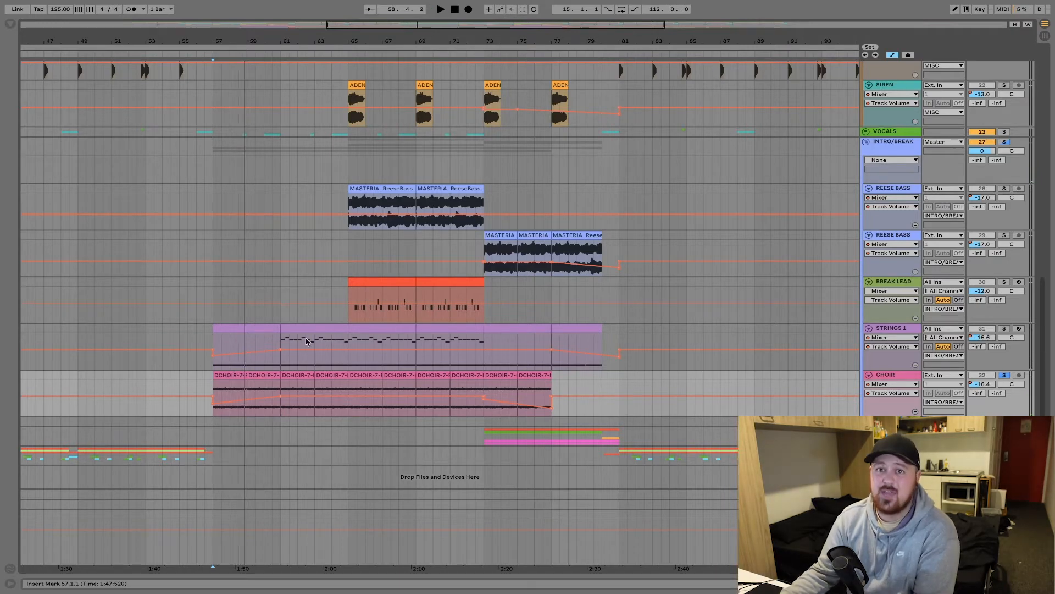
pyautogui.scroll(10, 306, 341)
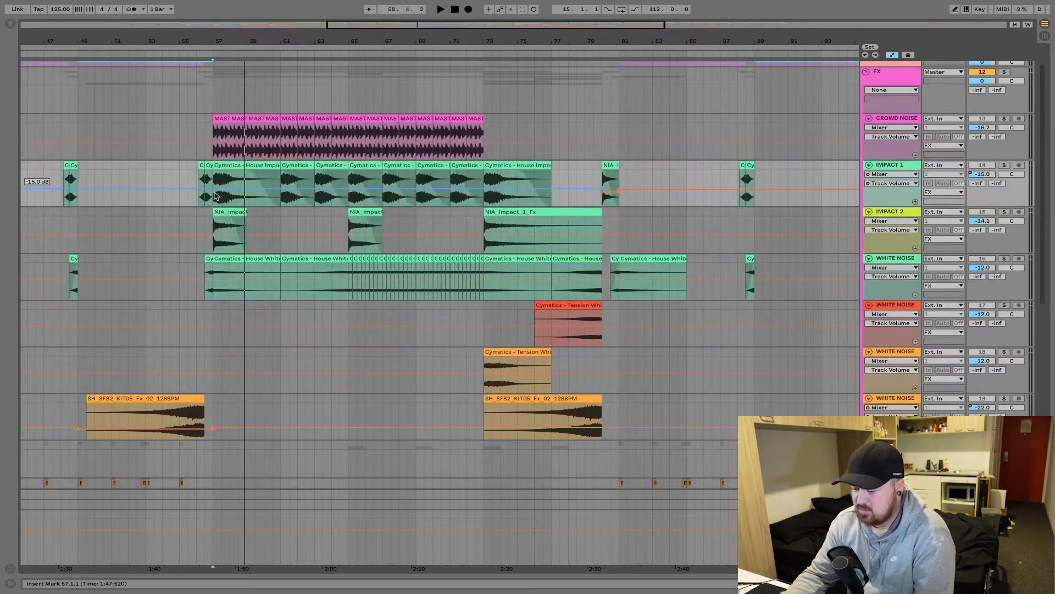
# Play the soloed FX group through the start of the break from bar 57.
pyautogui.click(212, 135)
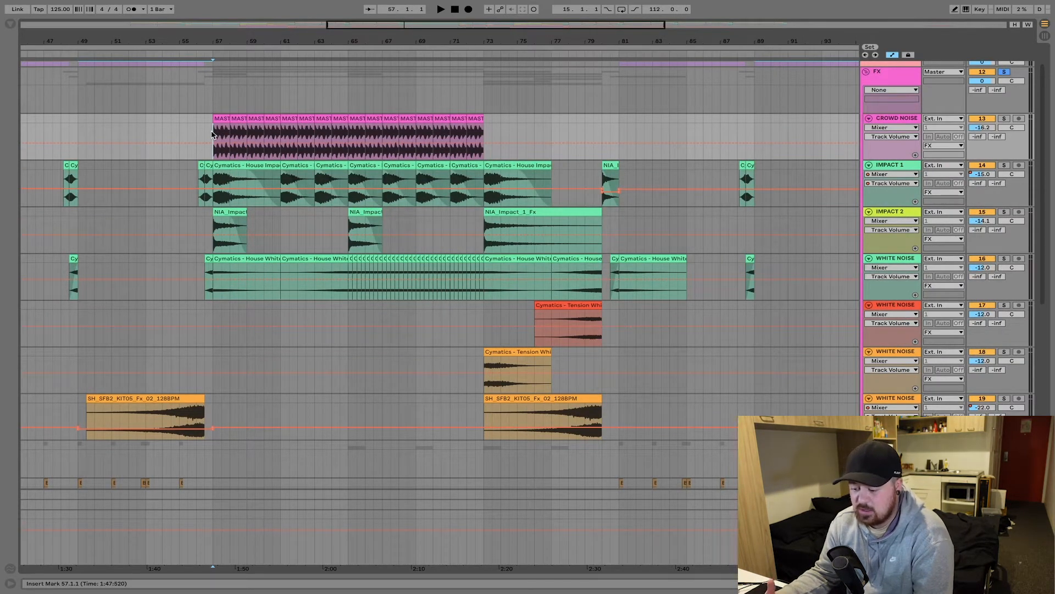
pyautogui.press('space')
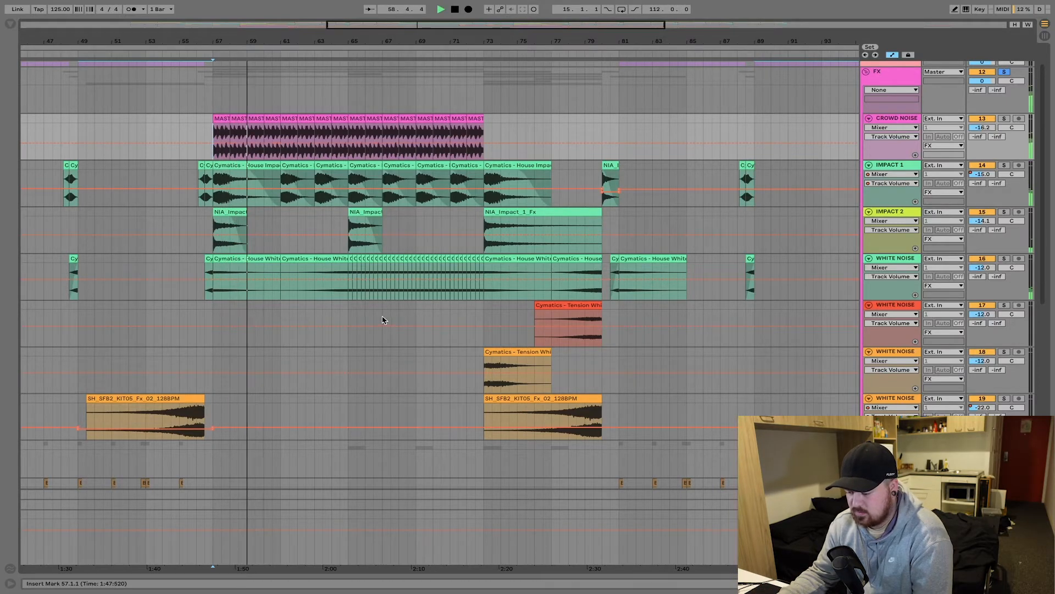
pyautogui.scroll(-8, 403, 309)
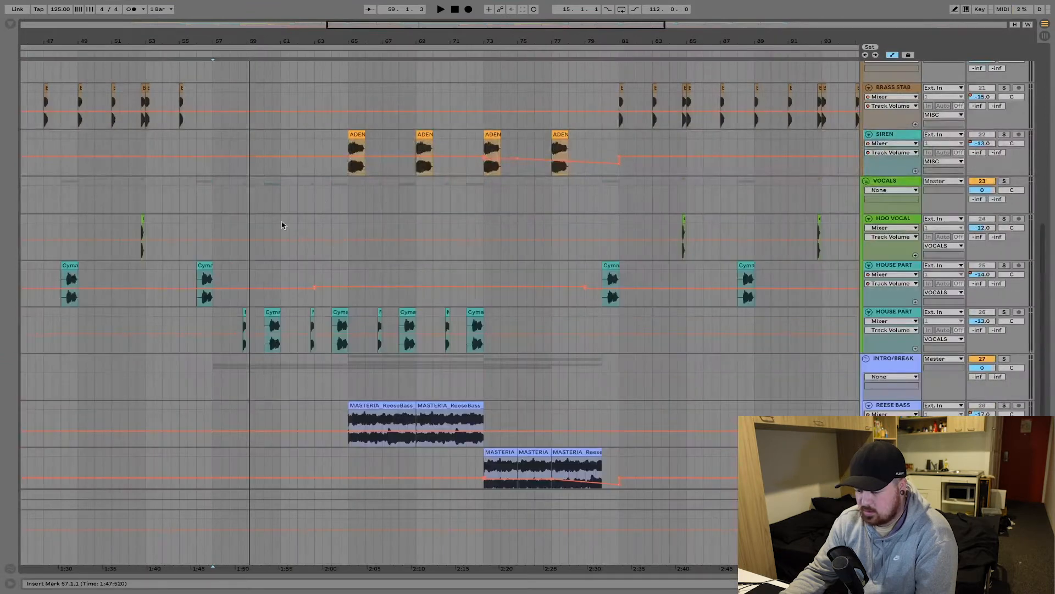
# Solo the second HOUSE PART track, show its effects chain and play its vocal clips from bar 58.4.
pyautogui.click(242, 316)
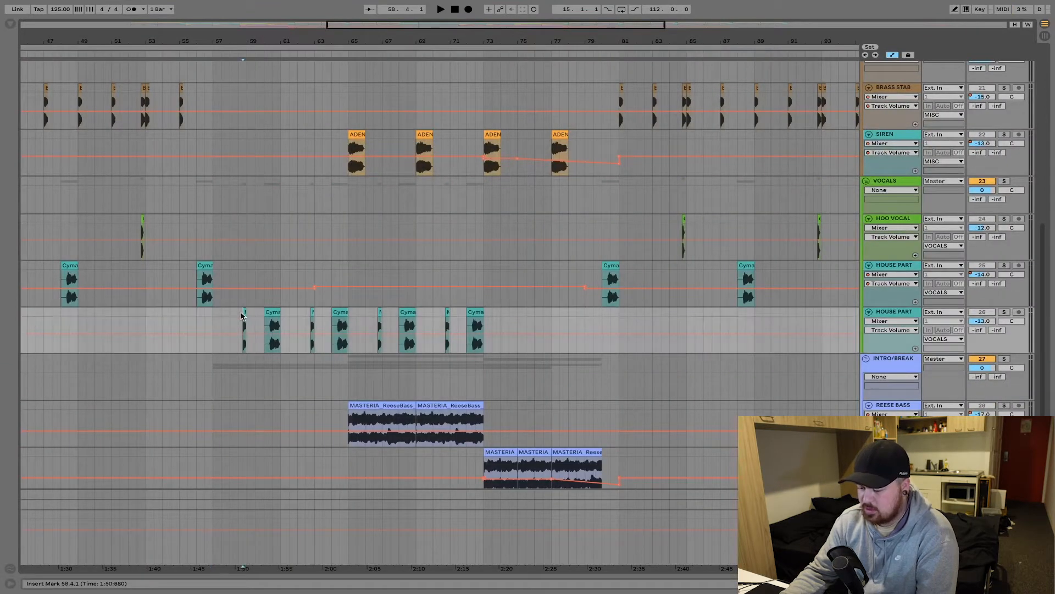
pyautogui.click(1010, 314)
pyautogui.hotkey('ctrl', 'alt', 'l')
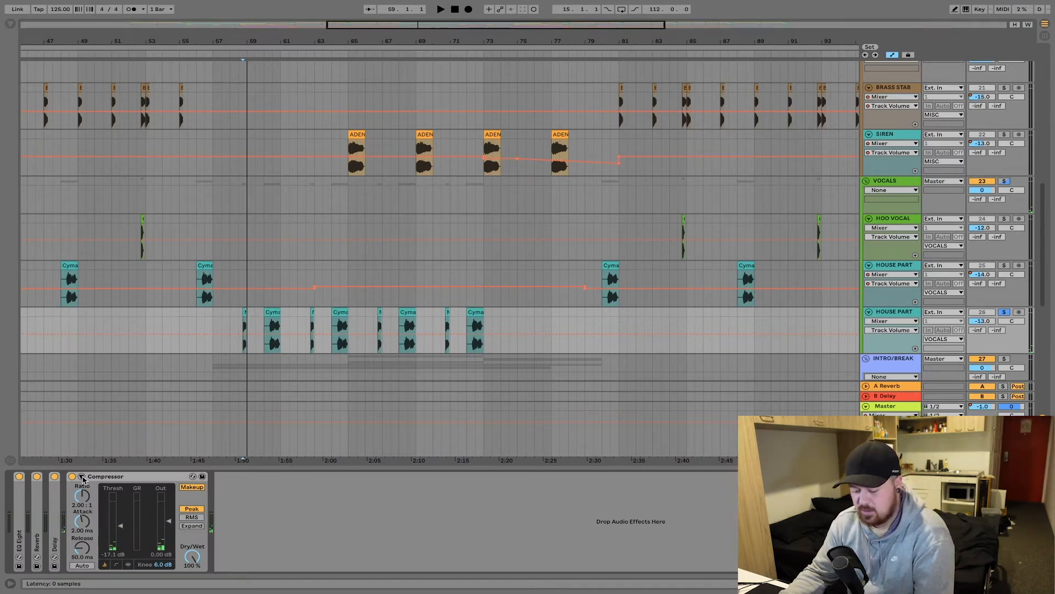
pyautogui.press('space')
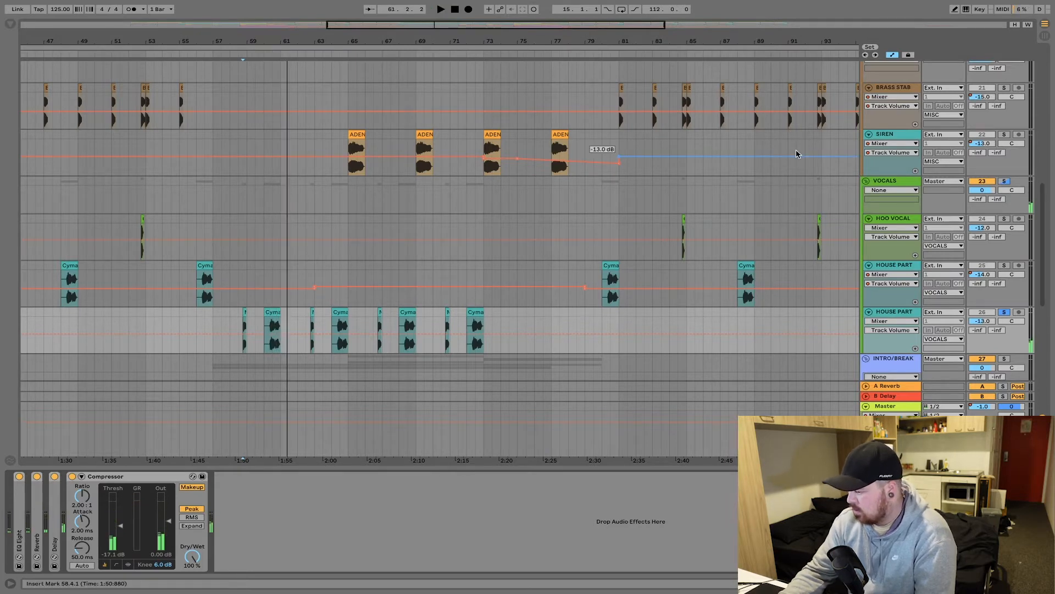
# Solo the first REESE BASS track in the break to audition its clips from bar 65.
pyautogui.scroll(-10, 558, 277)
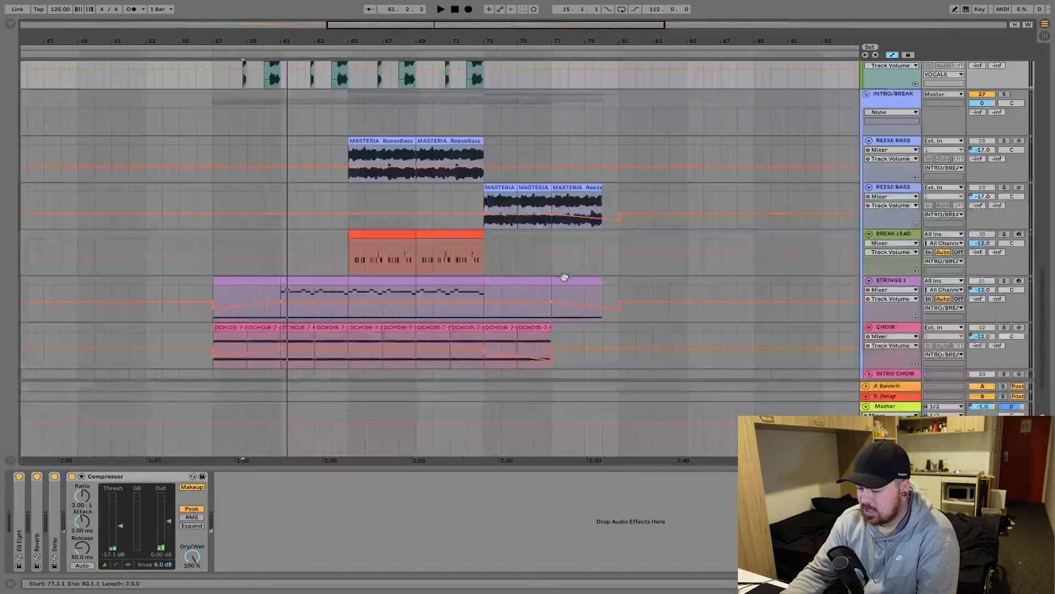
pyautogui.click(946, 108)
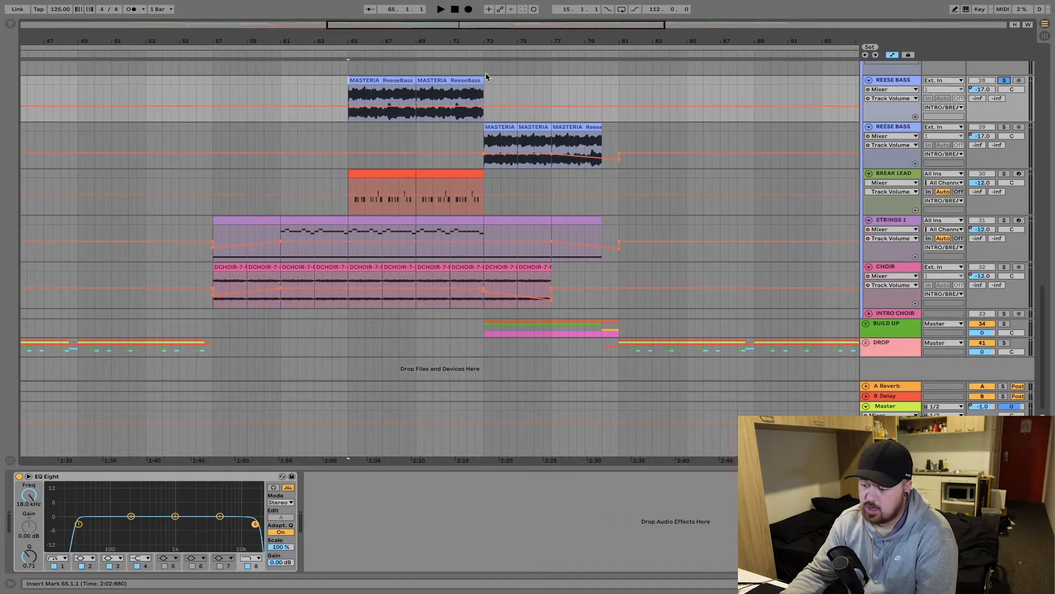
pyautogui.scroll(2, 431, 76)
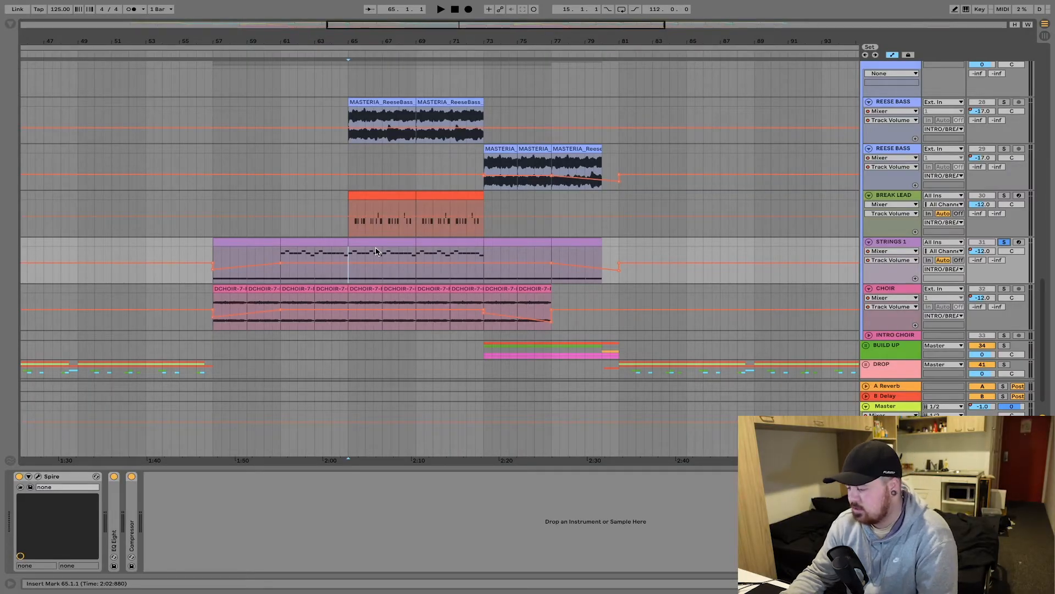
# Audition the soloed STRINGS 1 and BREAK LEAD tracks in turn from bar 65.
pyautogui.press('space')
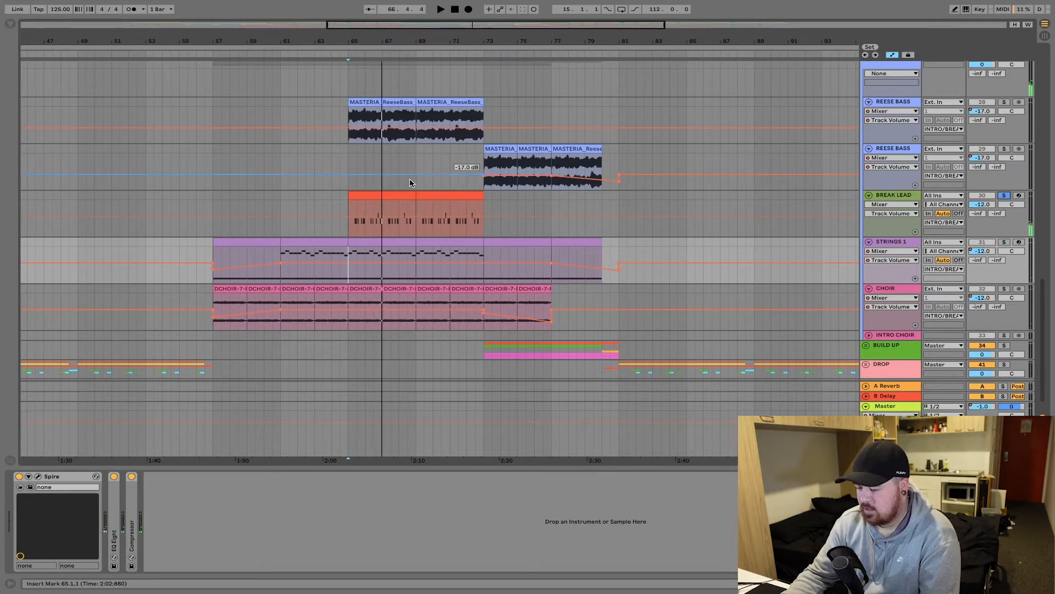
pyautogui.press('space')
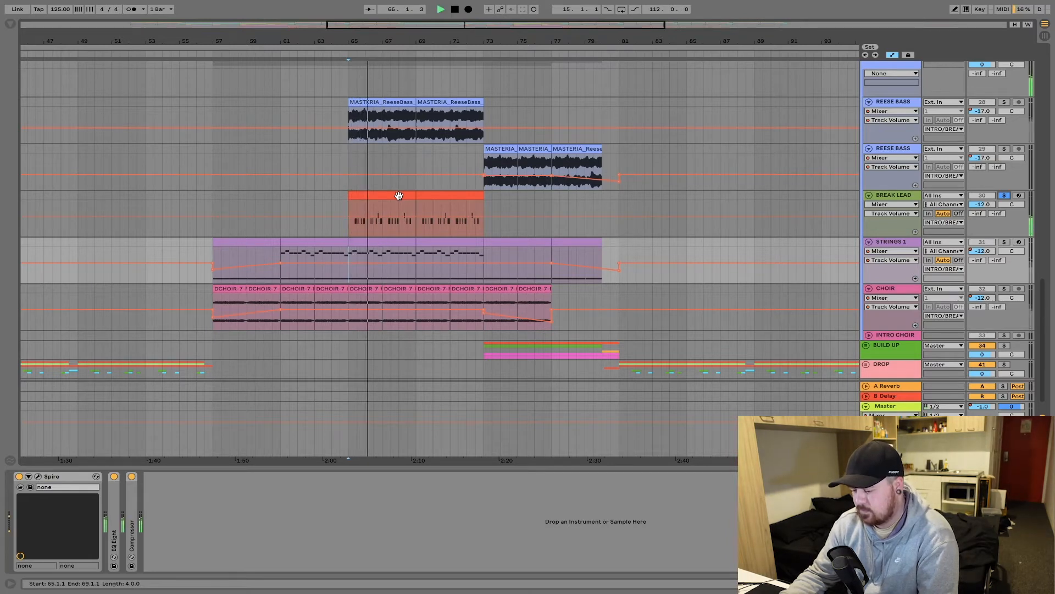
pyautogui.press('space')
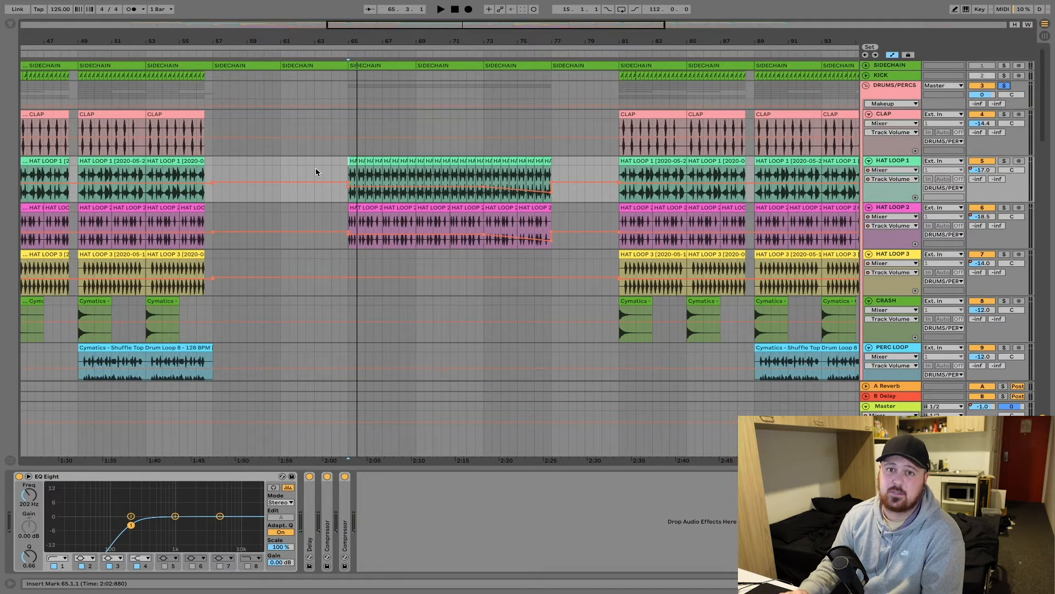
# Audition the soloed DRUMS/PERCS group and the SIREN track in turn from bar 65.
pyautogui.press('space')
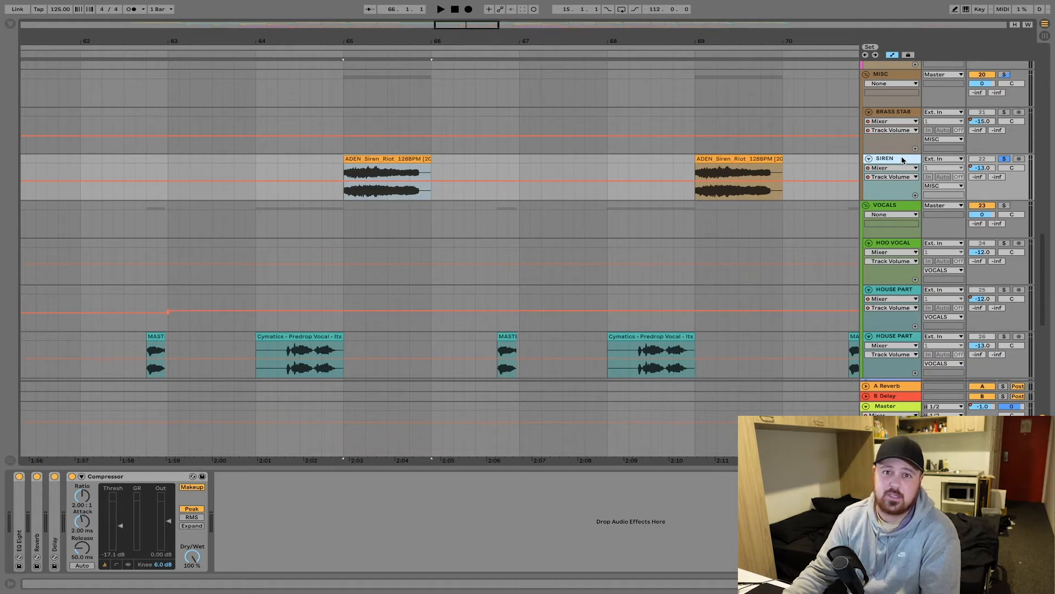
pyautogui.press('space')
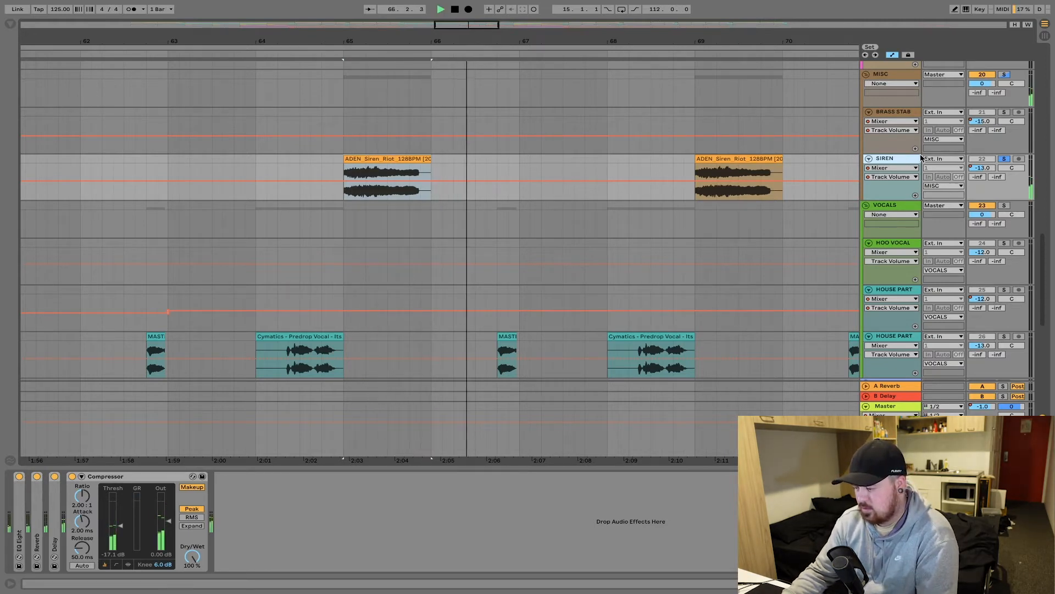
pyautogui.press('space')
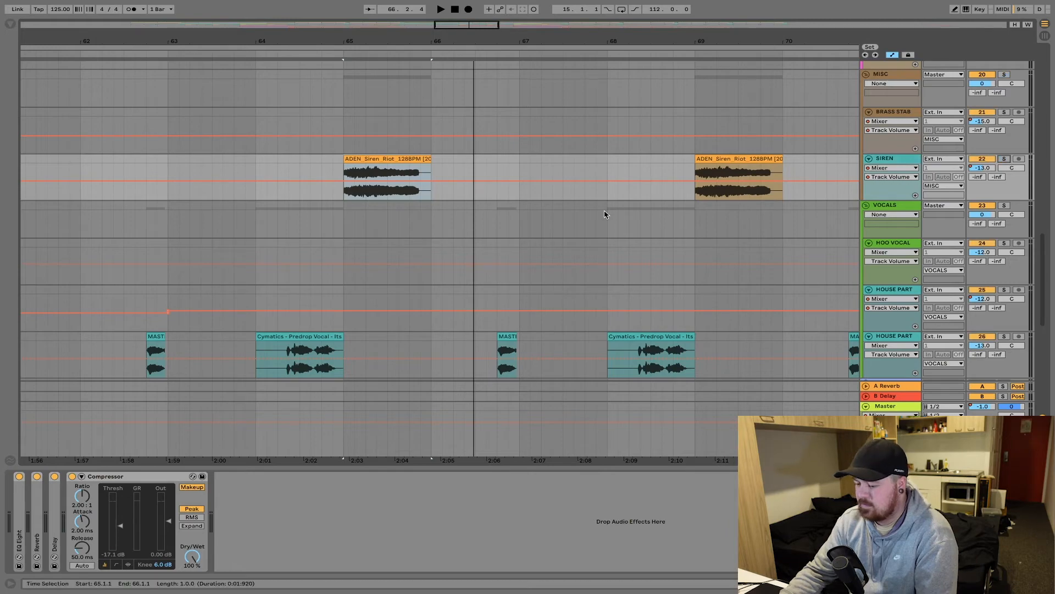
# Collapse the DRUMS/PERCS group and play the full mix of the break from bar 65.
pyautogui.scroll(15, 605, 214)
pyautogui.click(343, 87)
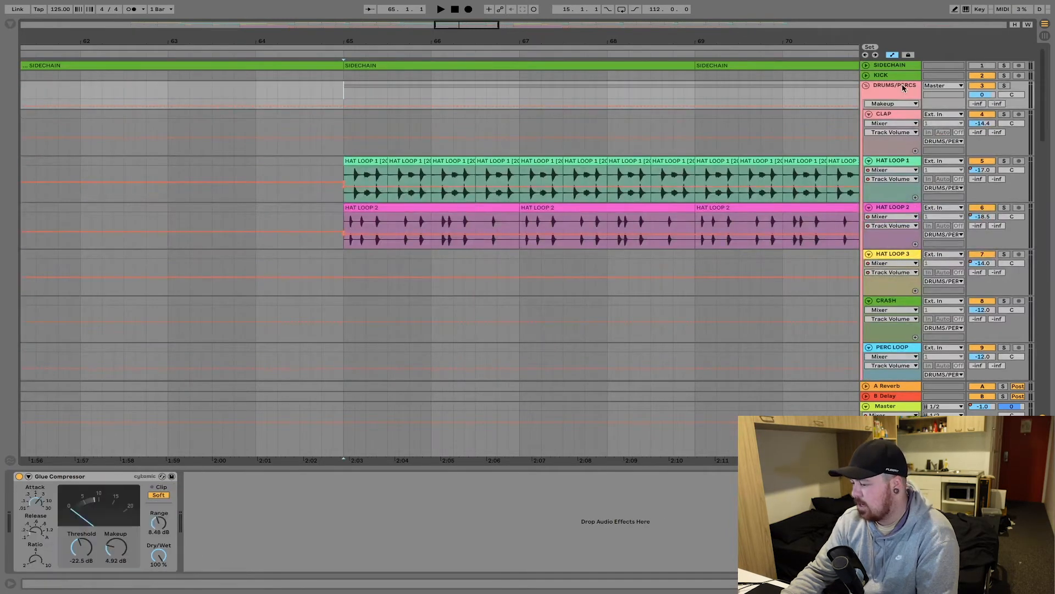
pyautogui.click(866, 85)
pyautogui.press('space')
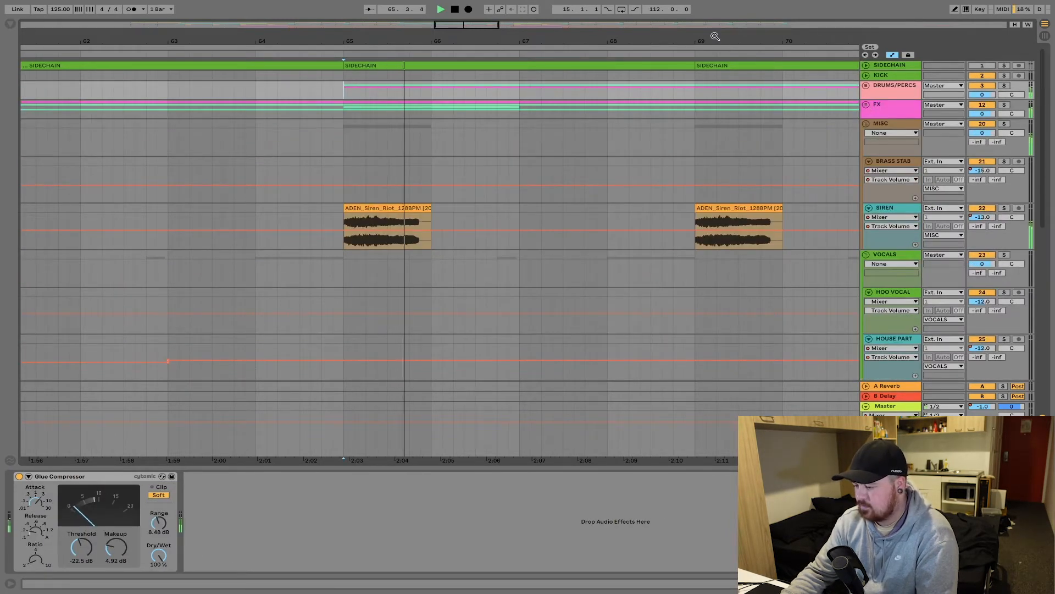
pyautogui.moveTo(397, 54); pyautogui.dragTo(397, 49)
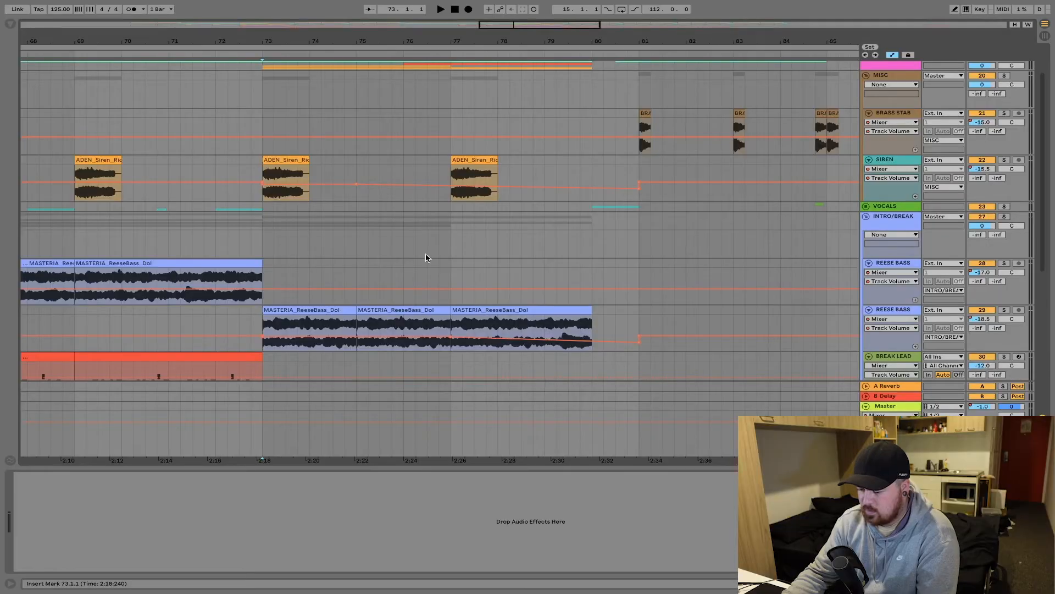
# Solo the second REESE BASS track and play its clips from bar 73.
pyautogui.scroll(-5, 443, 254)
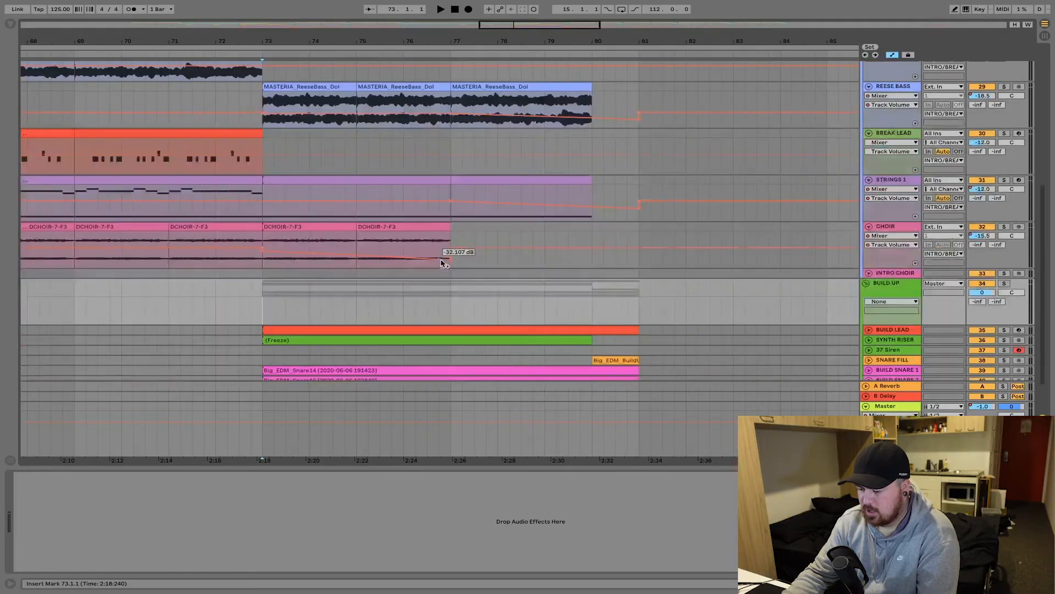
pyautogui.scroll(1, 262, 122)
pyautogui.click(974, 130)
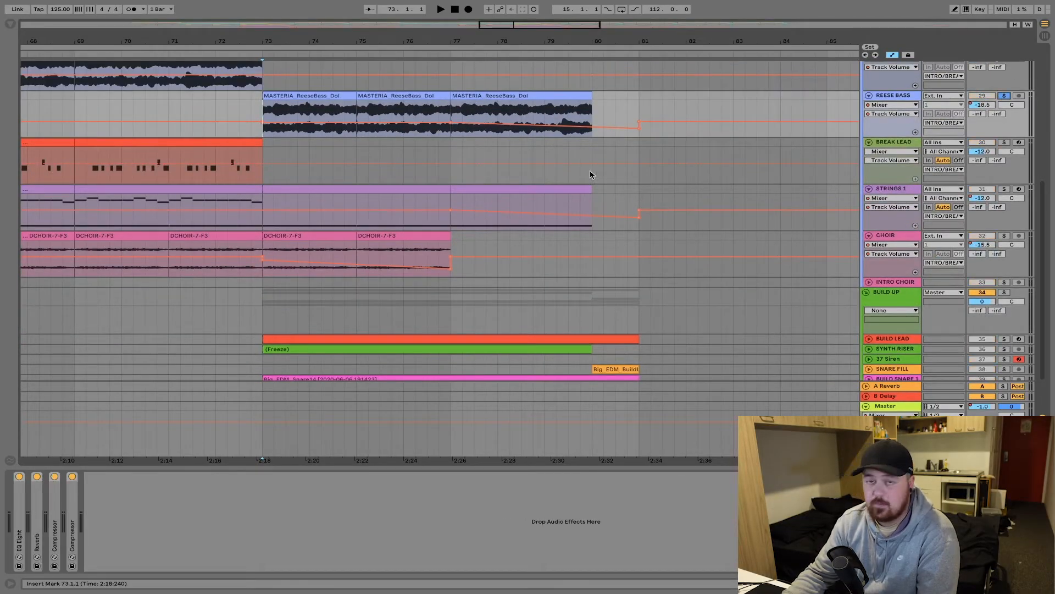
pyautogui.press('space')
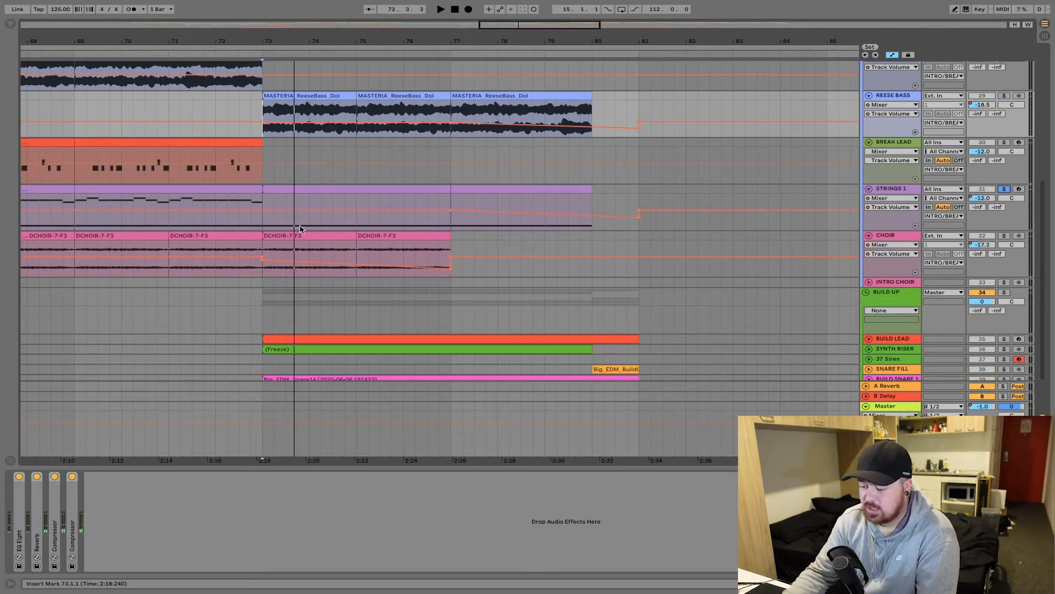
# Solo the STRINGS 1 and CHOIR tracks in turn and play each from bar 73.
pyautogui.click(260, 227)
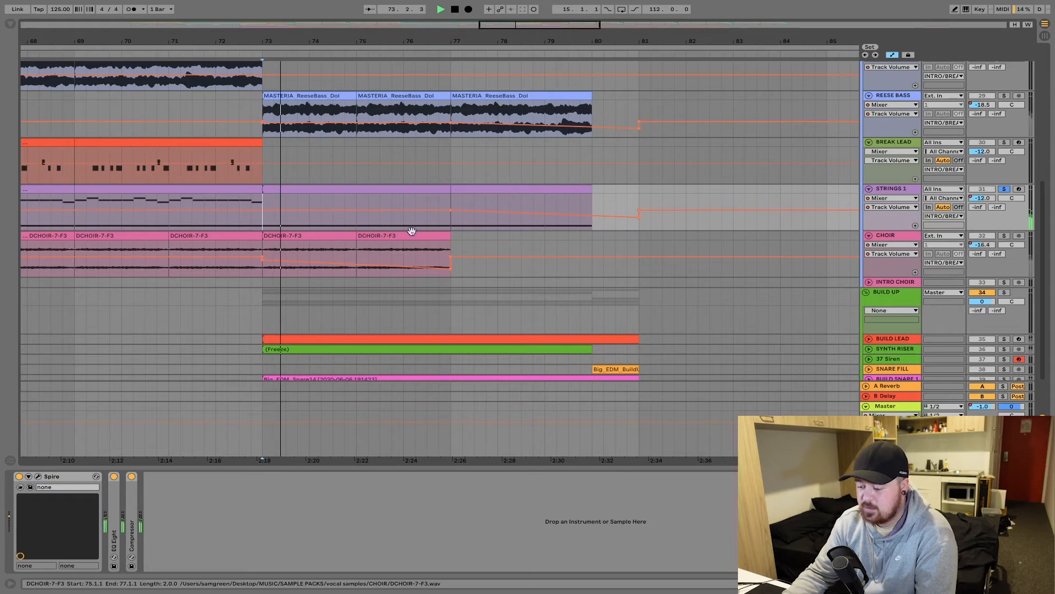
pyautogui.click(269, 246)
pyautogui.press('space')
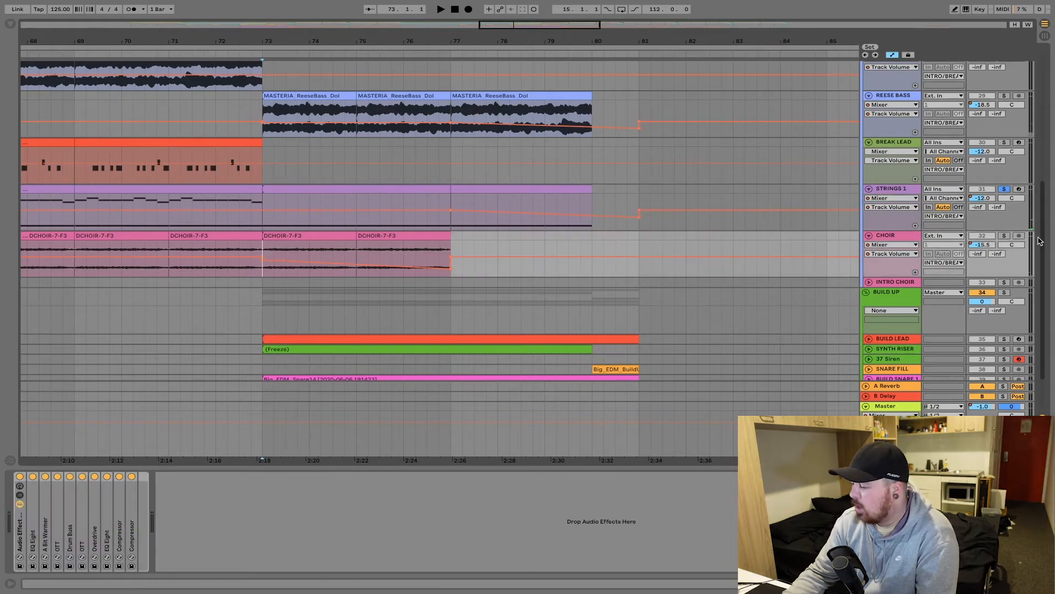
pyautogui.click(1005, 238)
pyautogui.press('space')
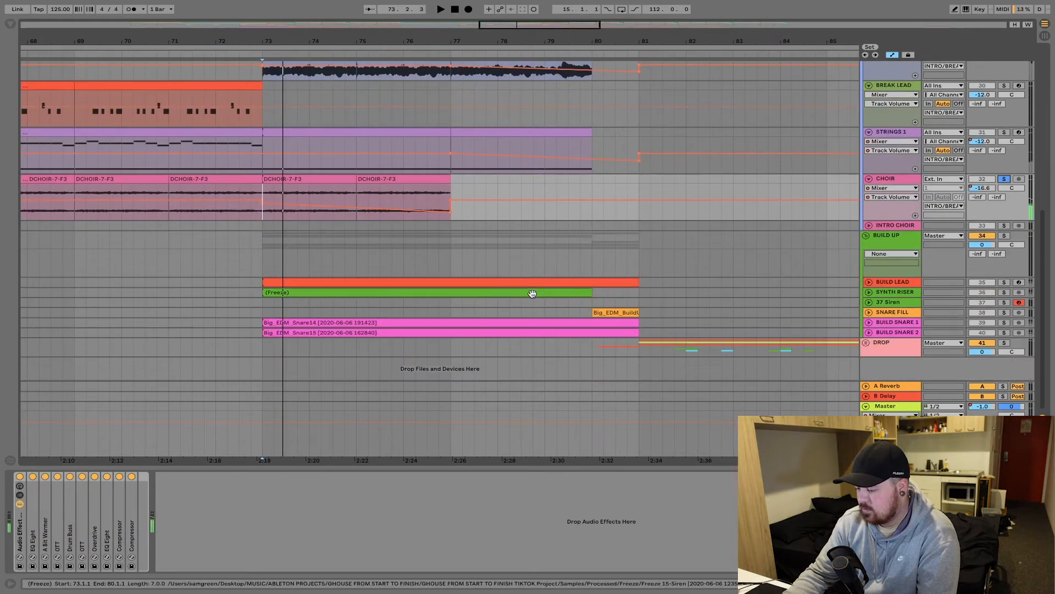
# Unfold the BUILD LEAD track in the BUILD UP group, solo it and play it from bar 73.
pyautogui.scroll(-2, 532, 295)
pyautogui.click(869, 283)
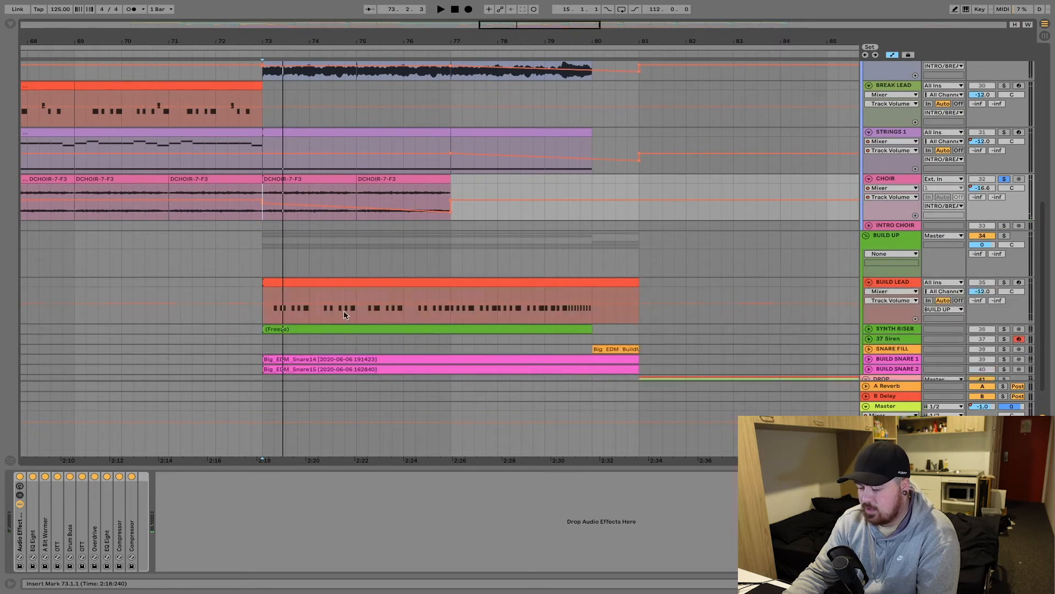
pyautogui.click(269, 316)
pyautogui.press('space')
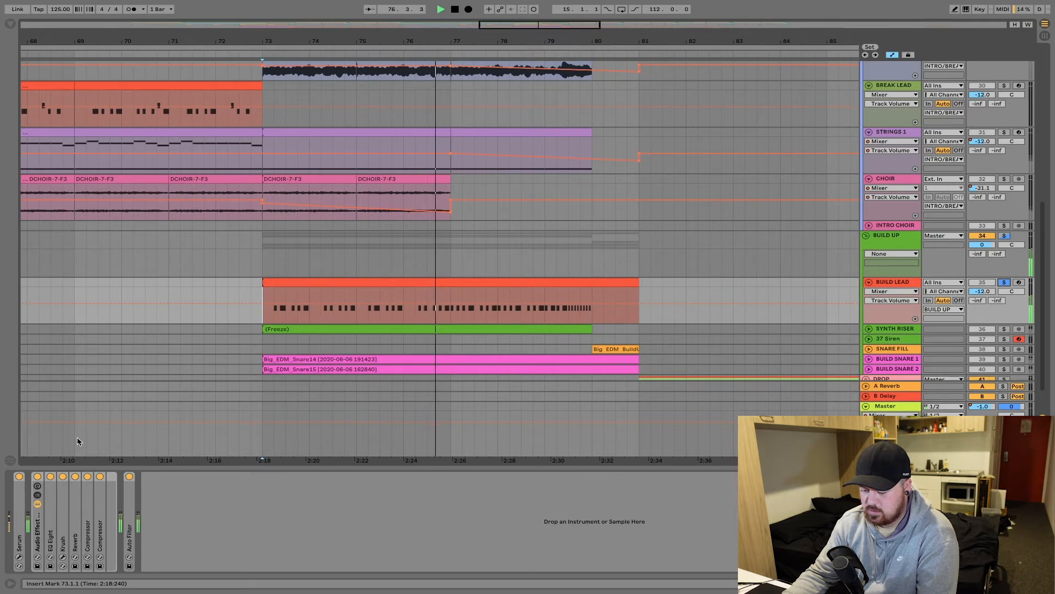
# Unfold the EQ Eight, Krush and Reverb devices in the BUILD LEAD's effects chain.
pyautogui.scroll(-2, 77, 437)
pyautogui.doubleClick(49, 525)
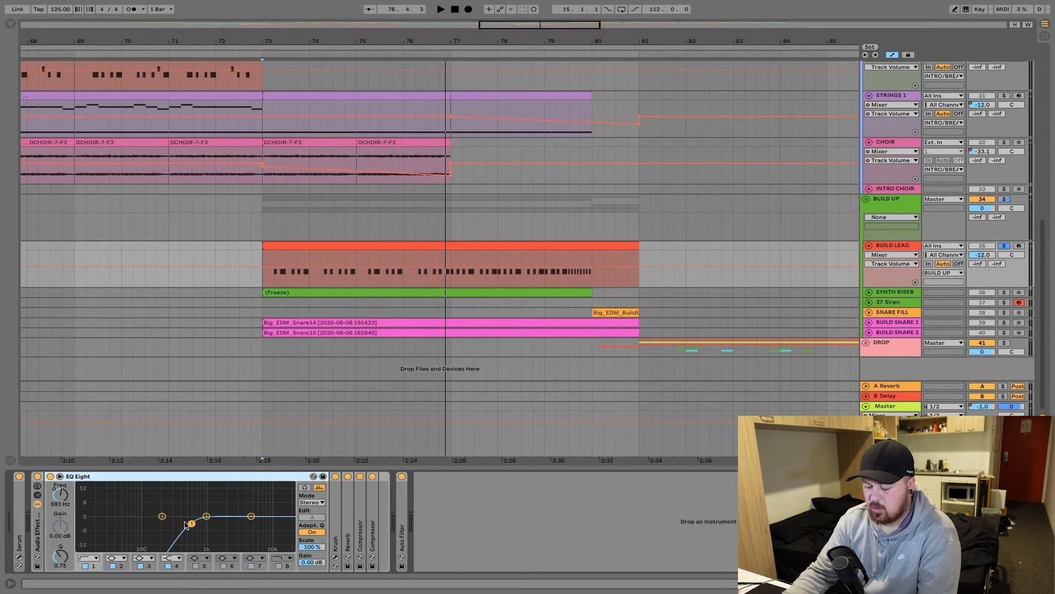
pyautogui.keyDown('alt'); pyautogui.doubleClick(336, 517); pyautogui.keyUp('alt')
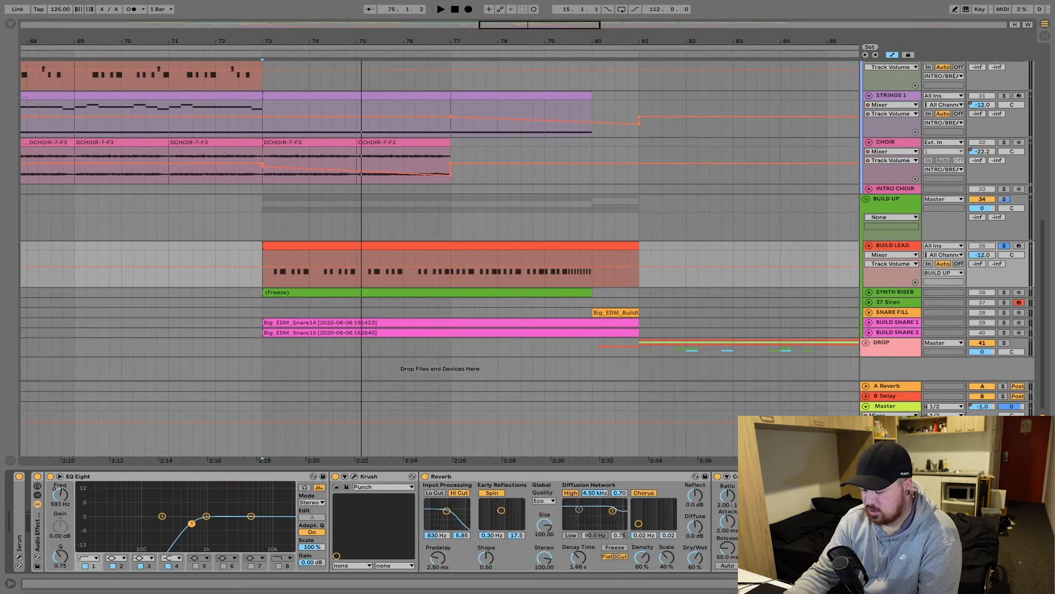
# Play the soloed BUILD LEAD from bar 77 and follow the low-cut band's movement in its EQ Eight.
pyautogui.press('space')
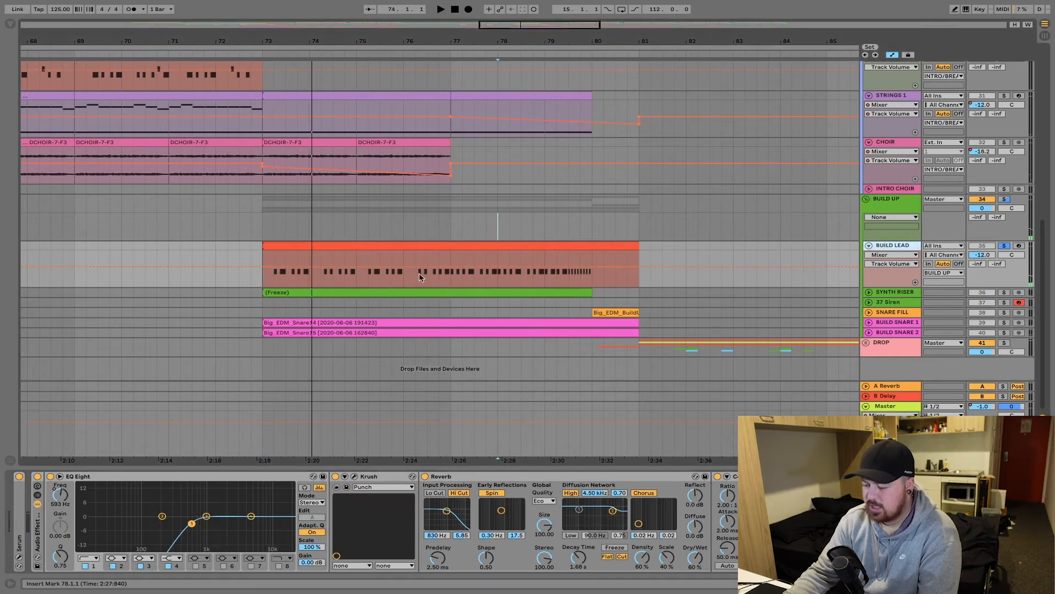
pyautogui.click(452, 279)
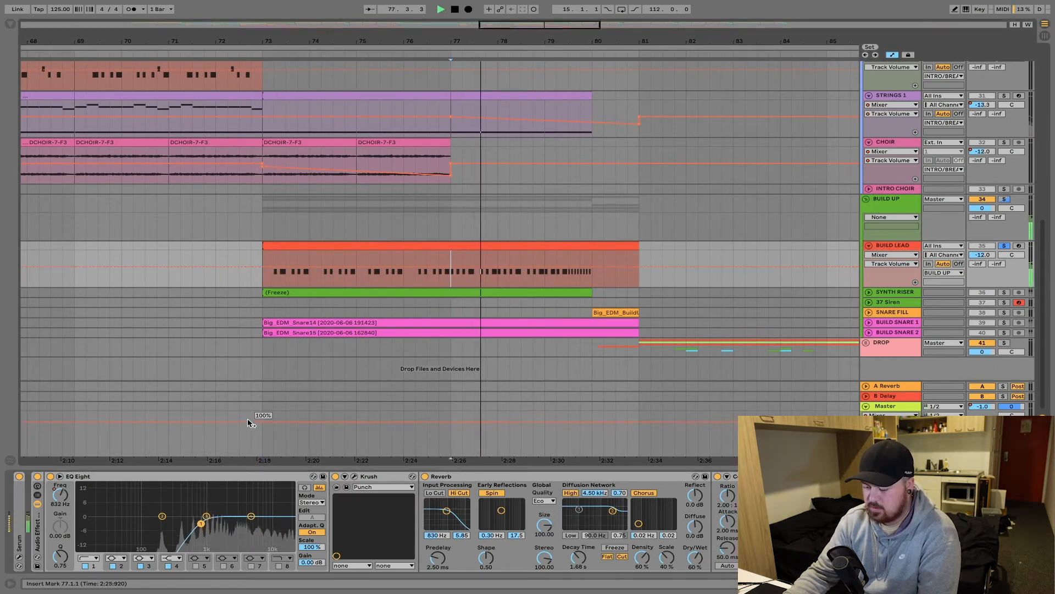
pyautogui.moveTo(194, 526); pyautogui.dragTo(229, 537)
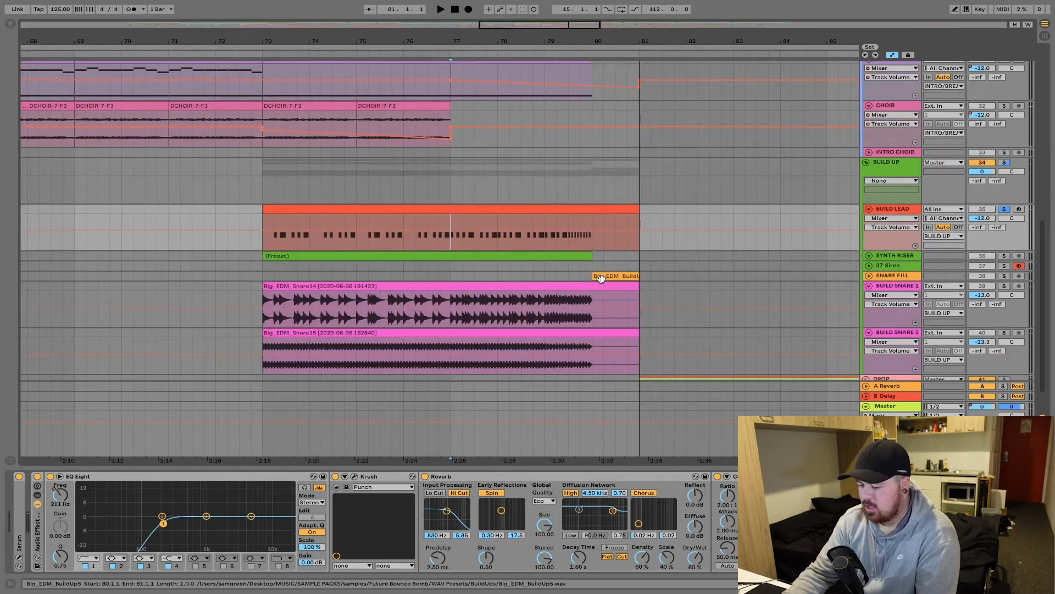
# Solo the BUILD SNARE 1 and BUILD SNARE 2 tracks in turn and play each from bar 73.
pyautogui.scroll(-2, 450, 210)
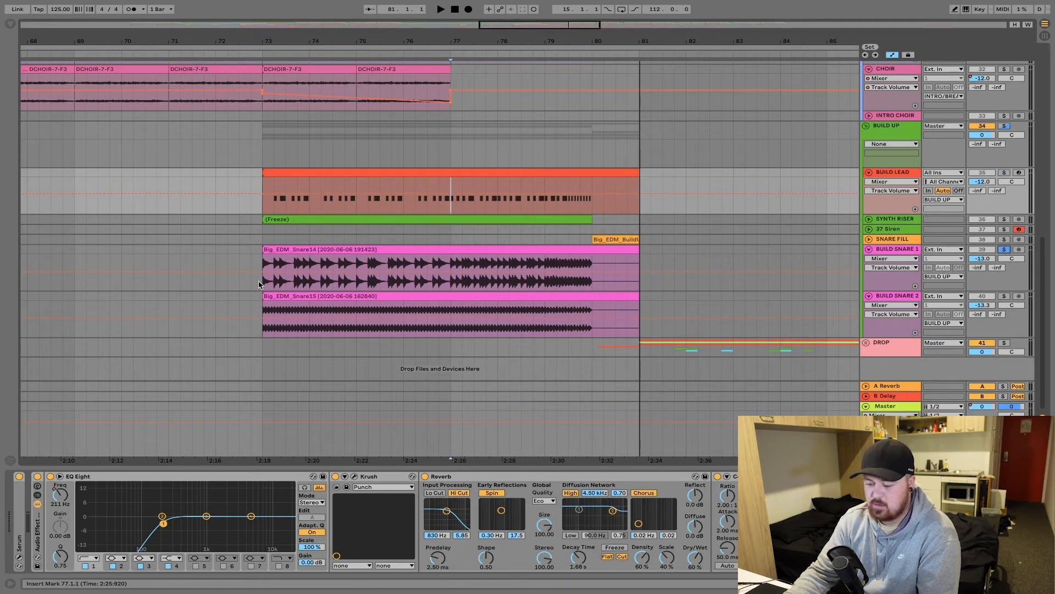
pyautogui.click(267, 261)
pyautogui.press('space')
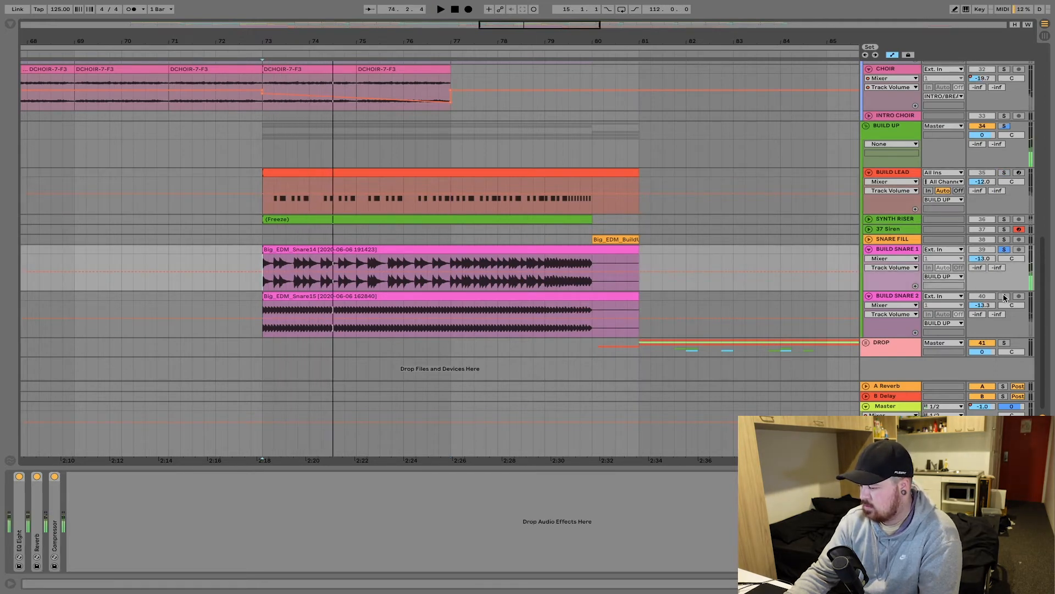
pyautogui.press('space')
pyautogui.click(261, 330)
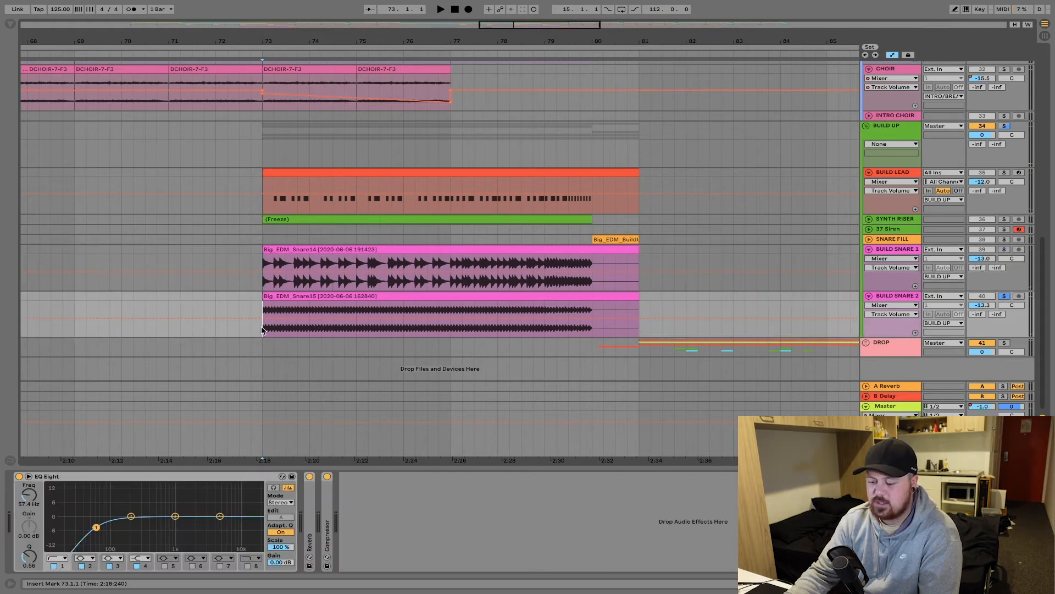
pyautogui.press('space')
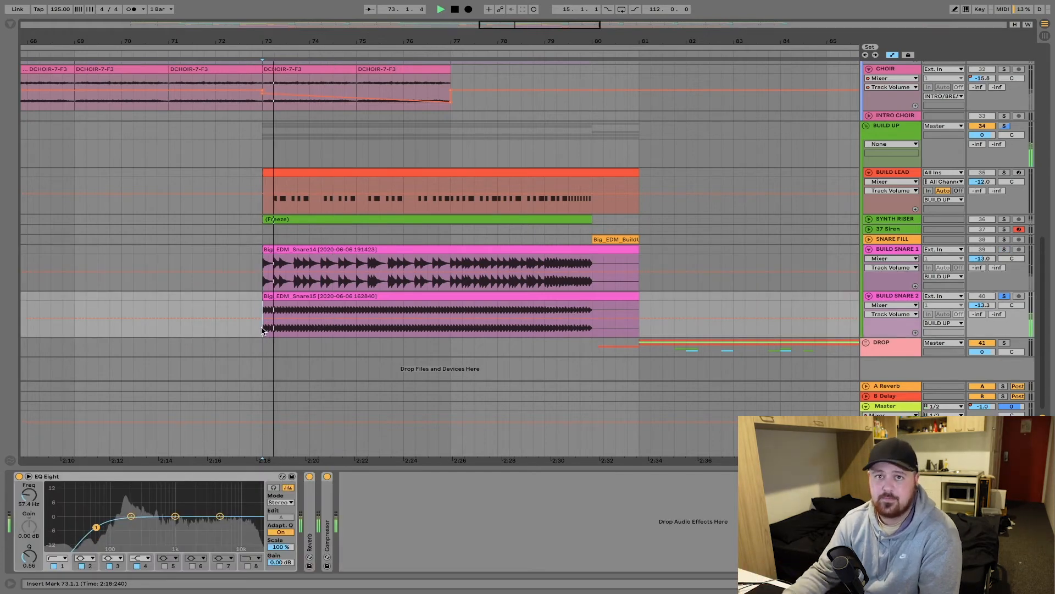
# Play the soloed BUILD SNARE 2 from bar 77.4, and play both build snares soloed together from bar 73.
pyautogui.press('space')
pyautogui.click(486, 333)
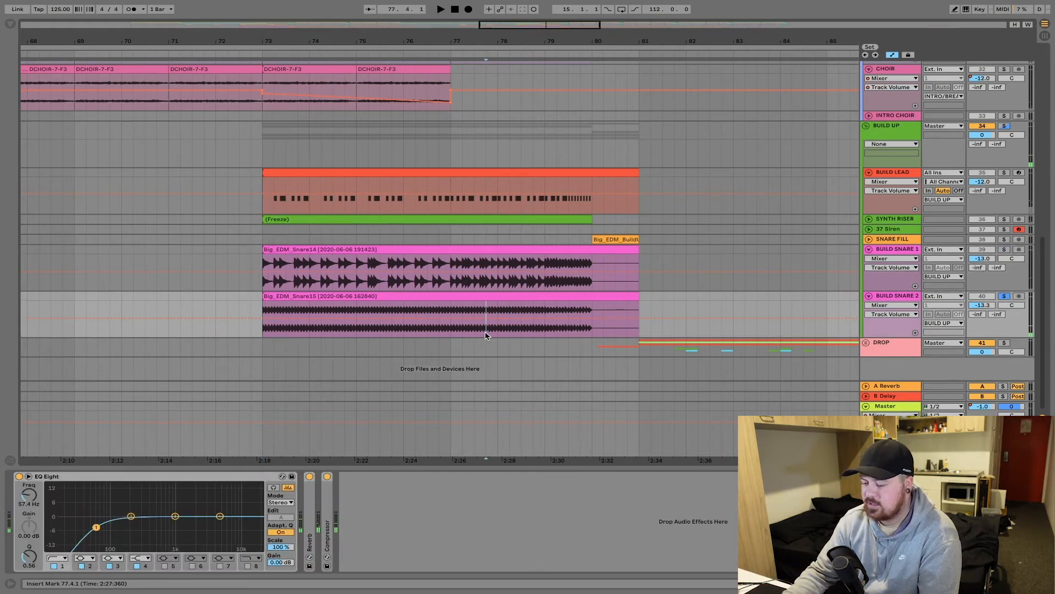
pyautogui.press('space')
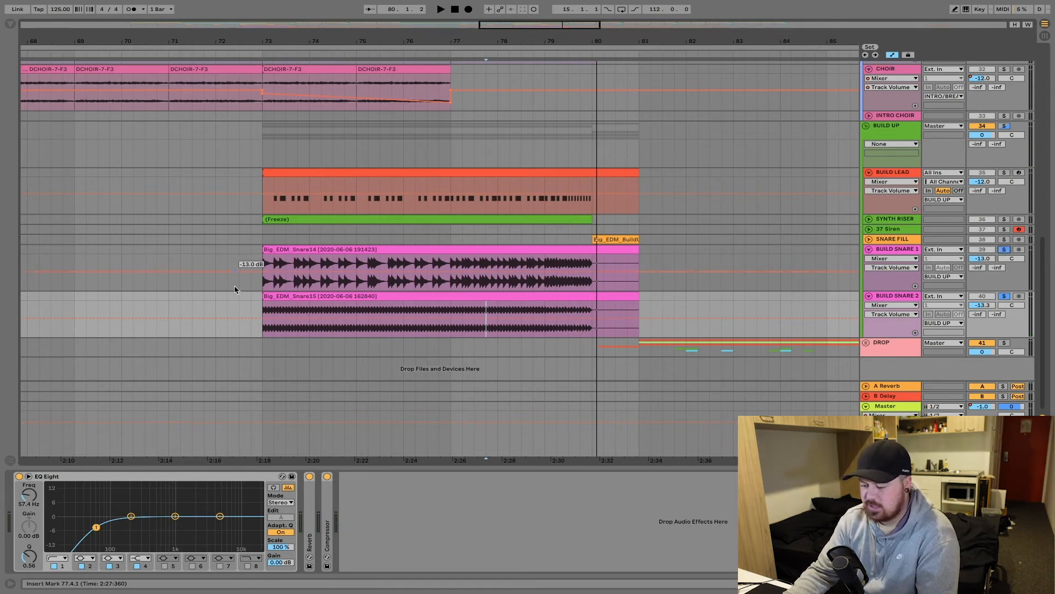
pyautogui.click(261, 264)
pyautogui.press('space')
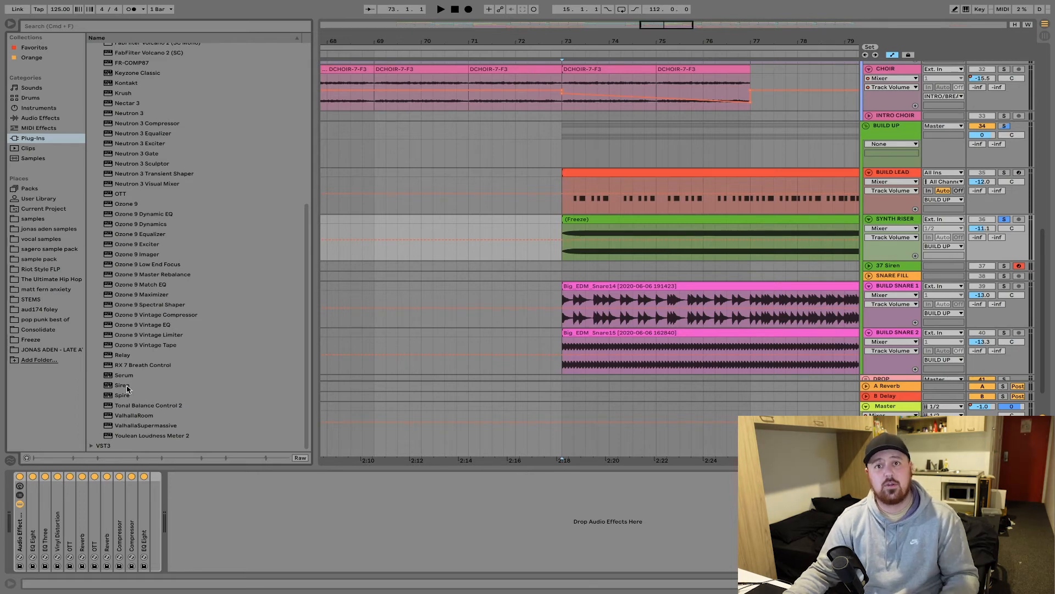
# Load the Siren plug-in on a new MIDI track, solo it, audition a different mode and close the plug-in window.
pyautogui.doubleClick(123, 385)
pyautogui.click(1005, 266)
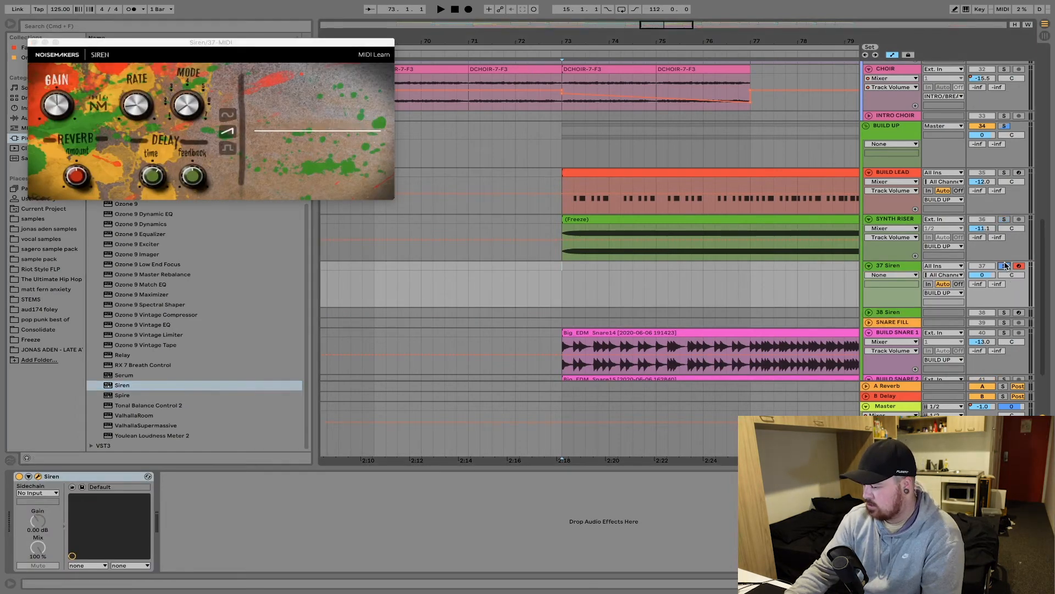
pyautogui.moveTo(119, 43); pyautogui.dragTo(341, 124)
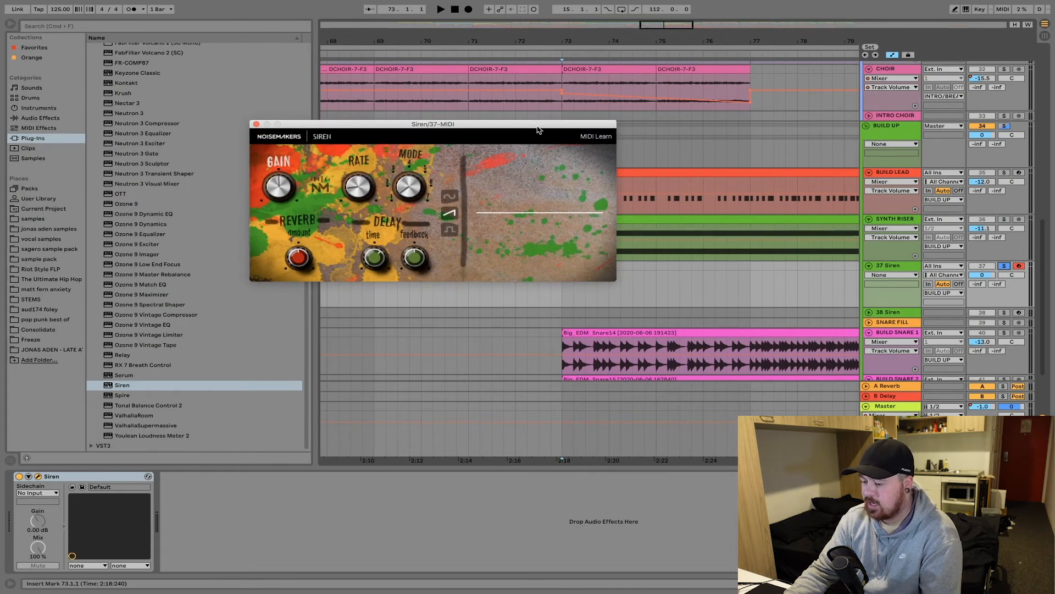
pyautogui.moveTo(538, 128); pyautogui.dragTo(460, 107)
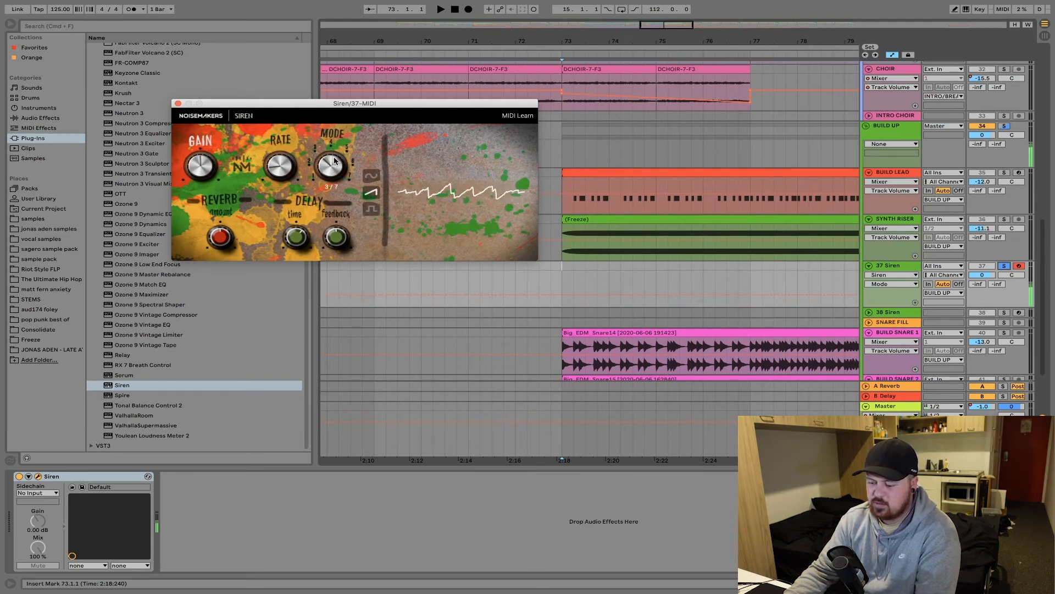
pyautogui.moveTo(330, 166); pyautogui.dragTo(334, 173)
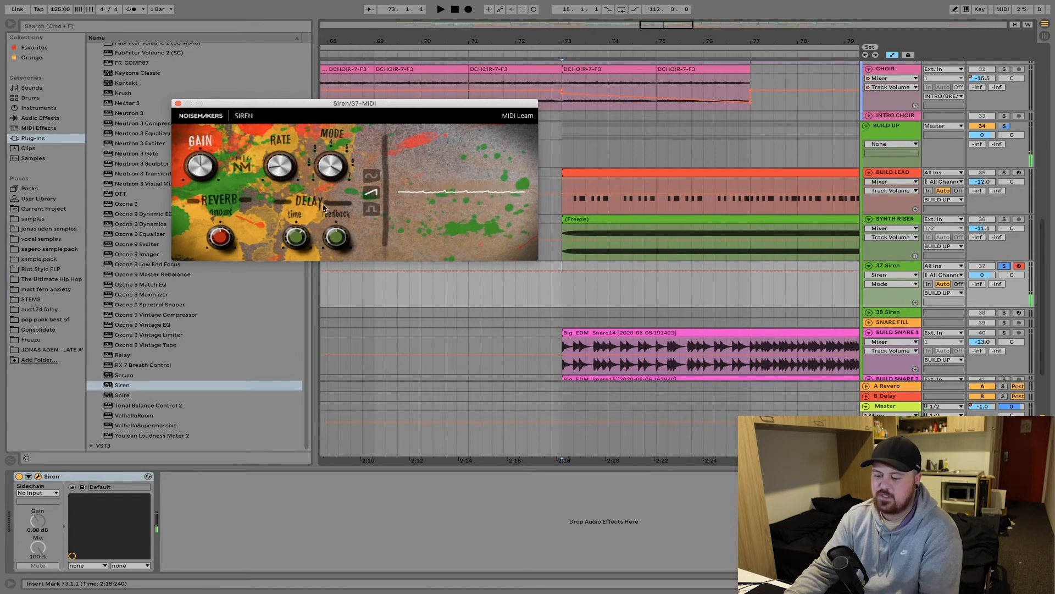
pyautogui.click(178, 103)
# Play the soloed SYNTH RISER track from bar 73.
pyautogui.click(562, 231)
pyautogui.hscroll(5, 758, 105)
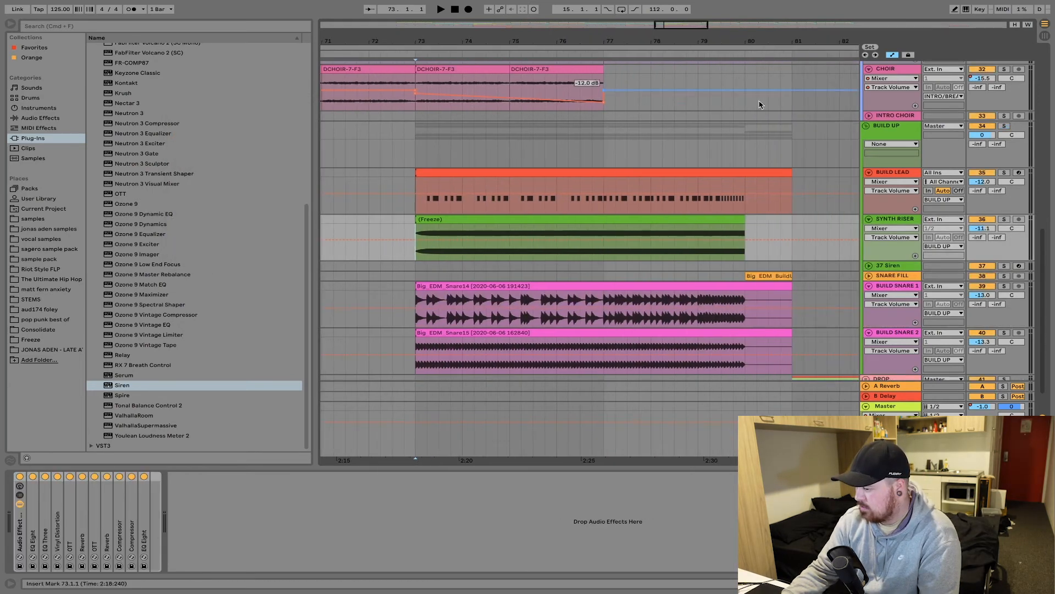
pyautogui.press('space')
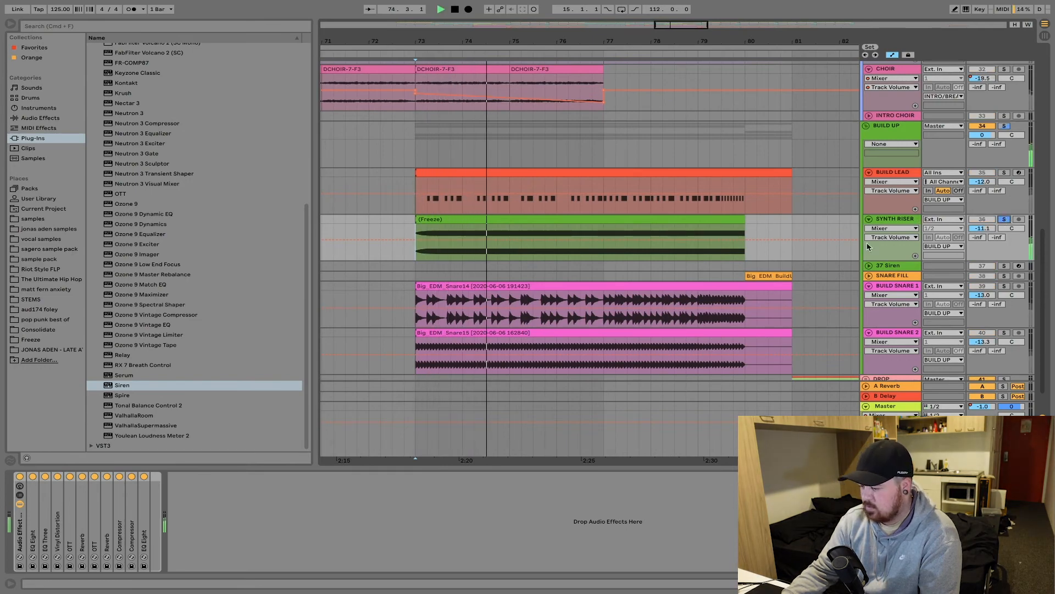
# Unfold and solo the FX group, and play its impacts and white noise from bar 73 and from bar 78.4.
pyautogui.scroll(8, 605, 330)
pyautogui.scroll(2, 598, 348)
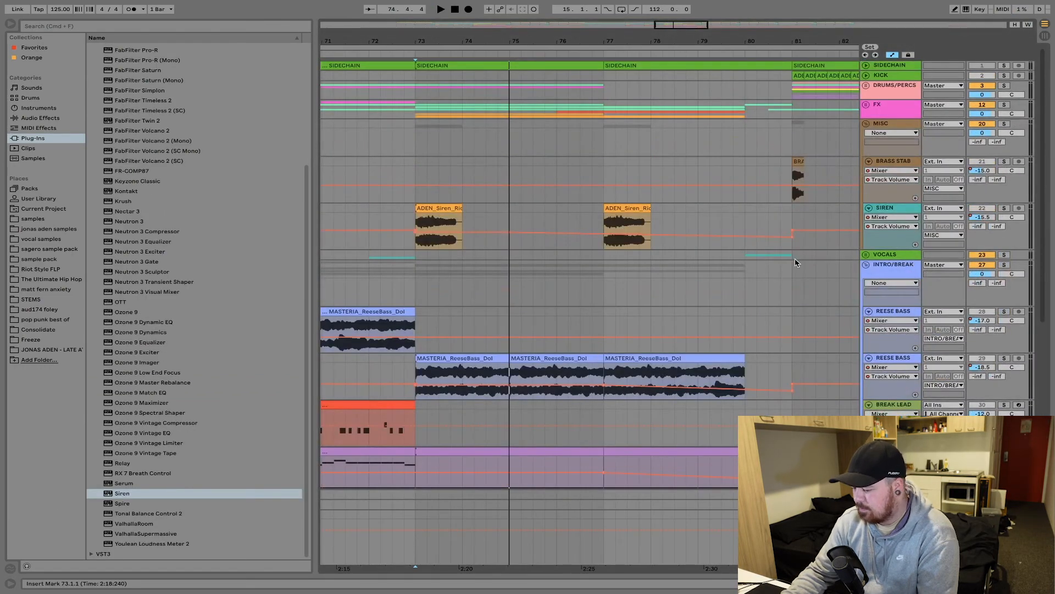
pyautogui.scroll(-6, 726, 303)
pyautogui.scroll(3, 726, 306)
pyautogui.scroll(2, 727, 306)
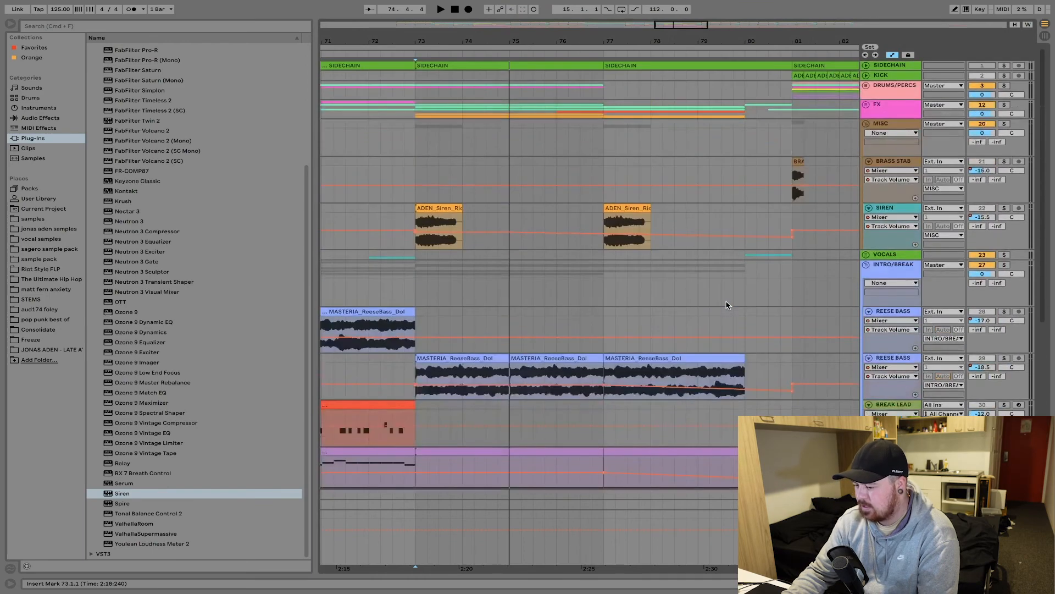
pyautogui.click(866, 104)
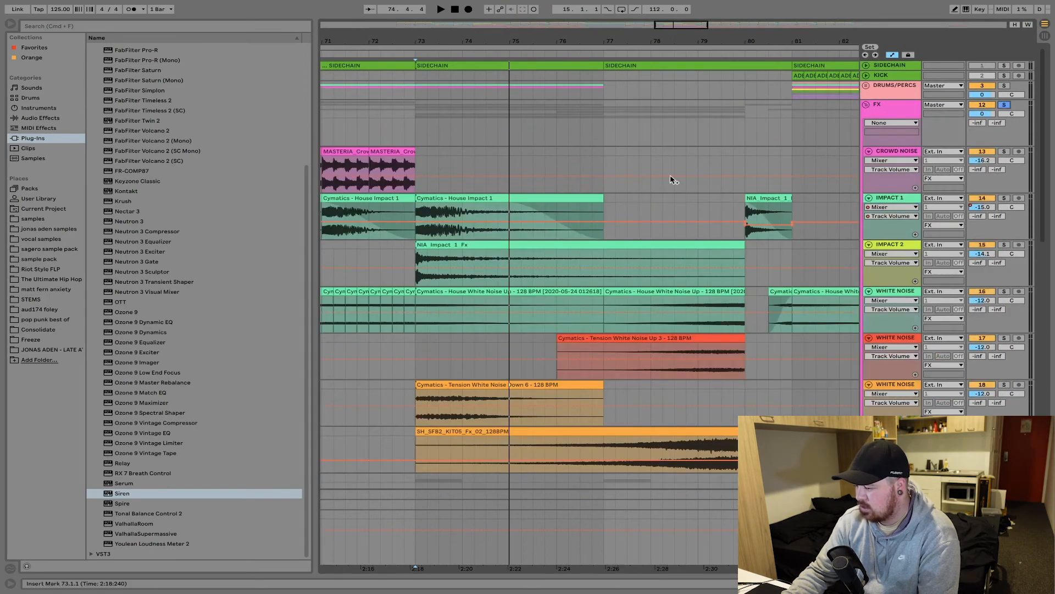
pyautogui.click(415, 277)
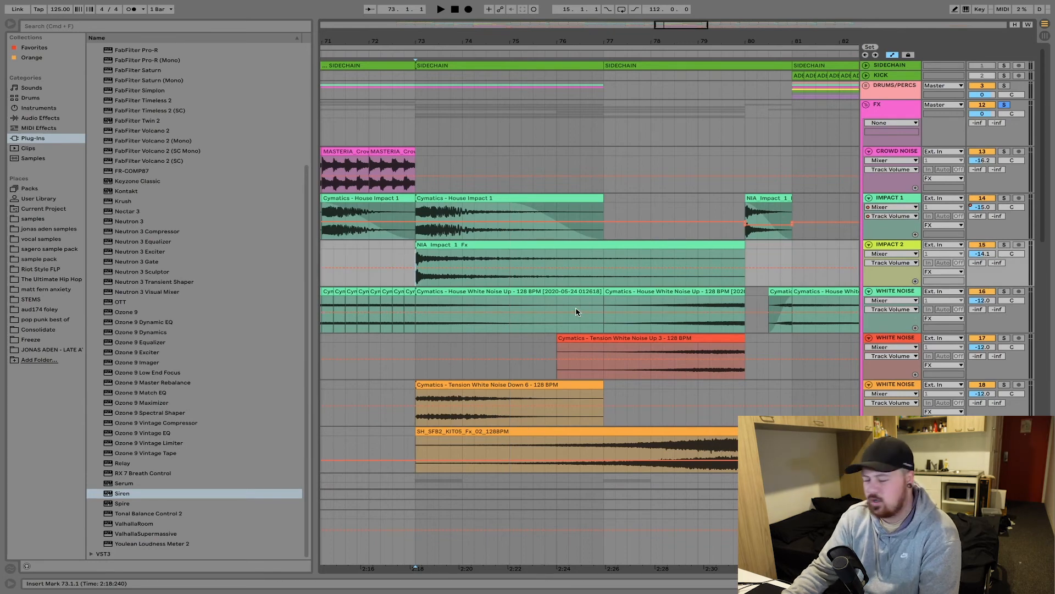
pyautogui.press('space')
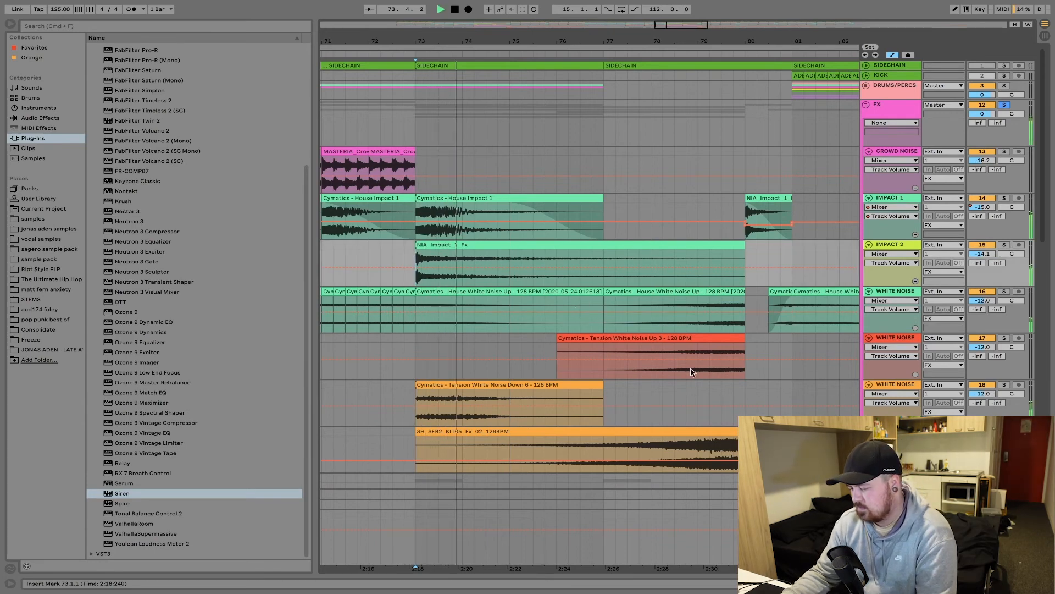
pyautogui.click(689, 386)
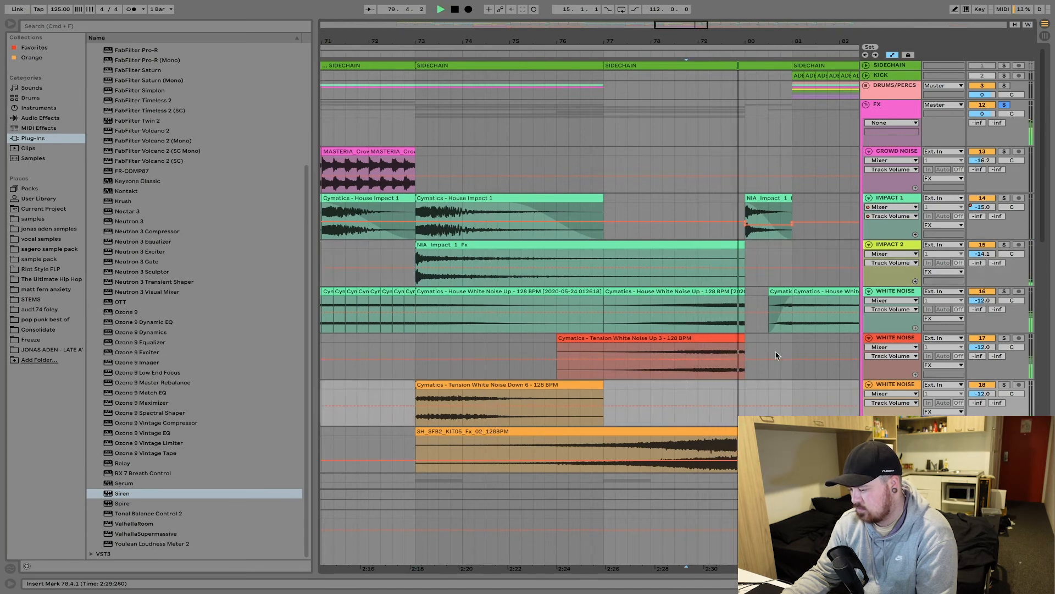
# Play the full build-up unsoloed from bar 73 and fold the FX, MISC, INTRO/BREAK and BUILD UP groups.
pyautogui.click(415, 116)
pyautogui.press('space')
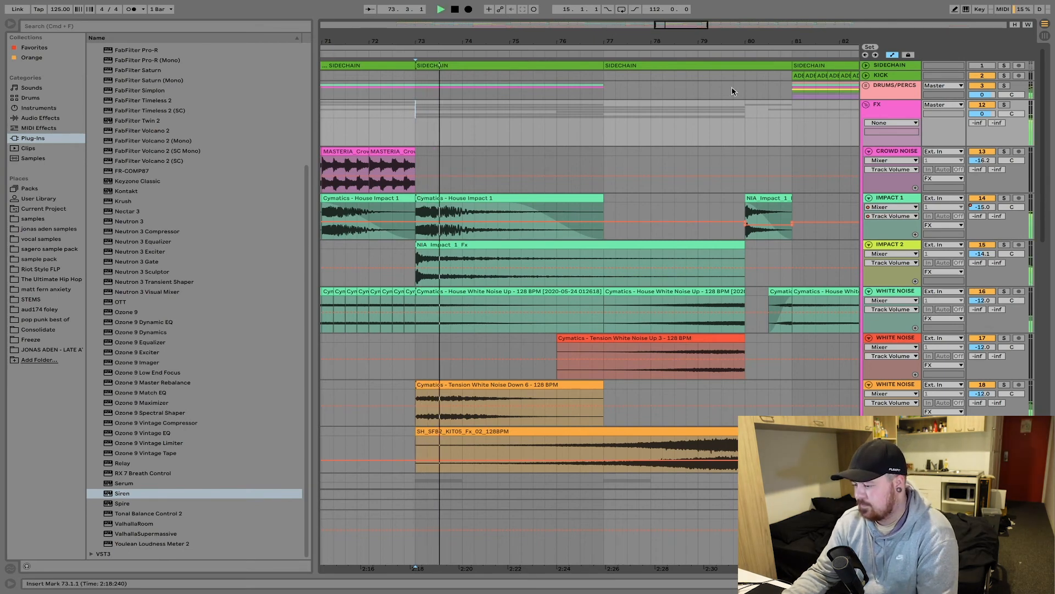
pyautogui.click(869, 106)
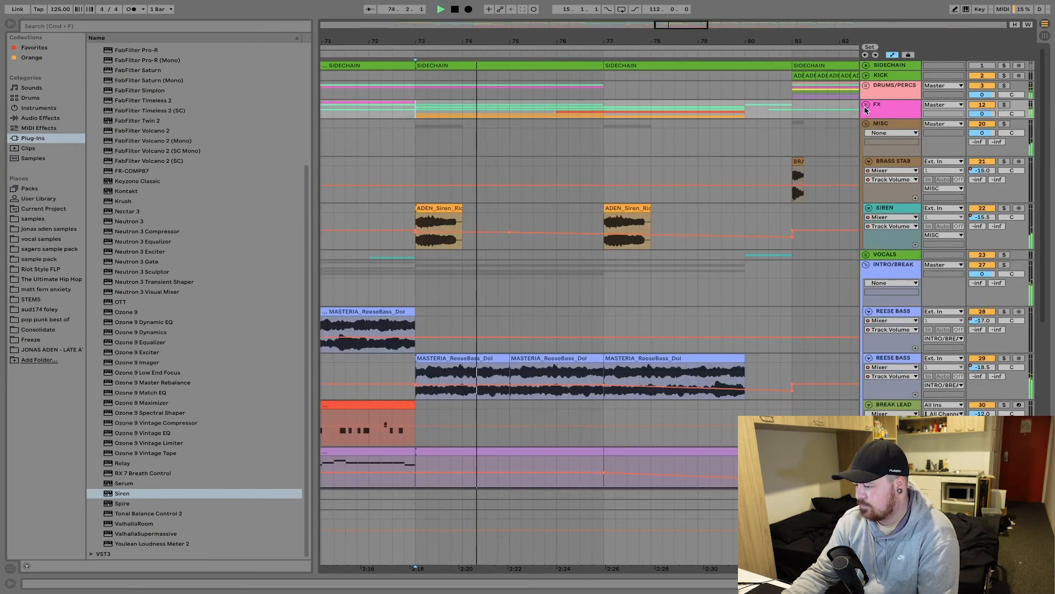
pyautogui.click(868, 144)
pyautogui.click(869, 144)
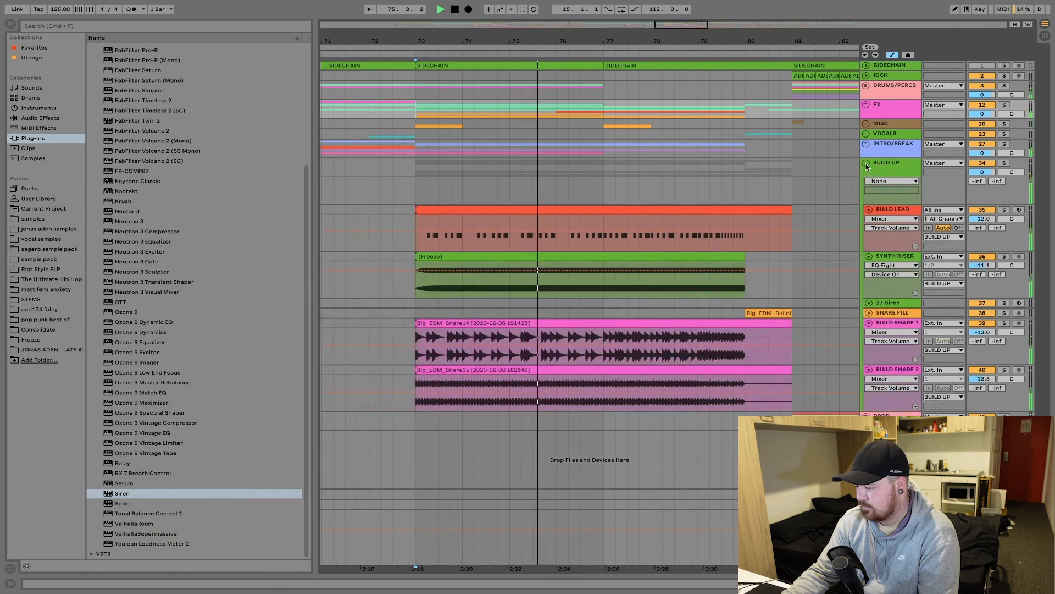
pyautogui.click(867, 163)
# Play LEAD 1 AUDIO soloed and the full mix from bar 81, and fold the DROP group with the whole arrangement in view.
pyautogui.moveTo(675, 38); pyautogui.dragTo(557, 39)
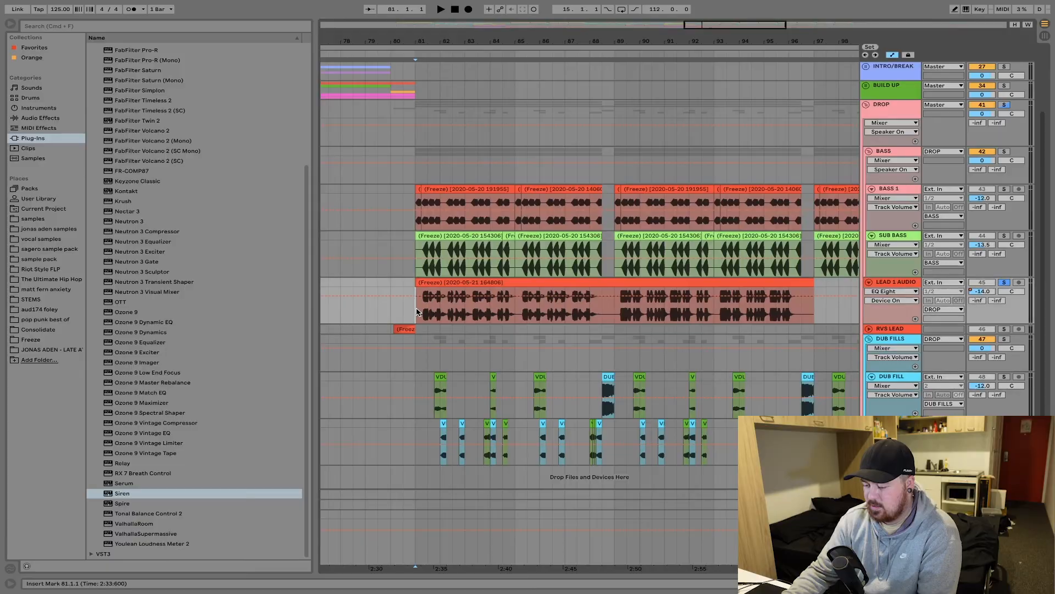
pyautogui.press('space')
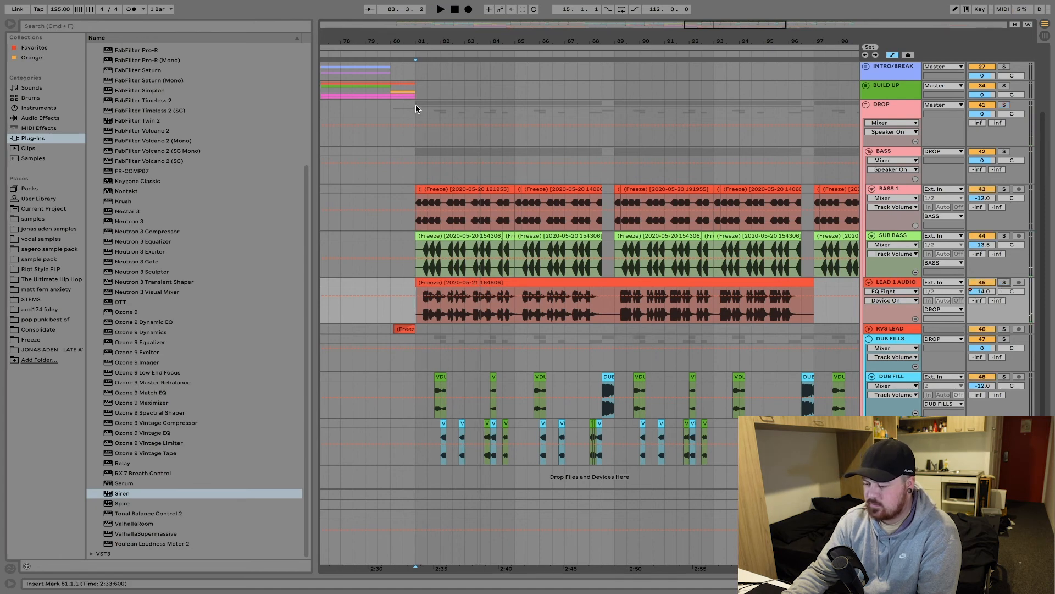
pyautogui.press('space')
pyautogui.press('w')
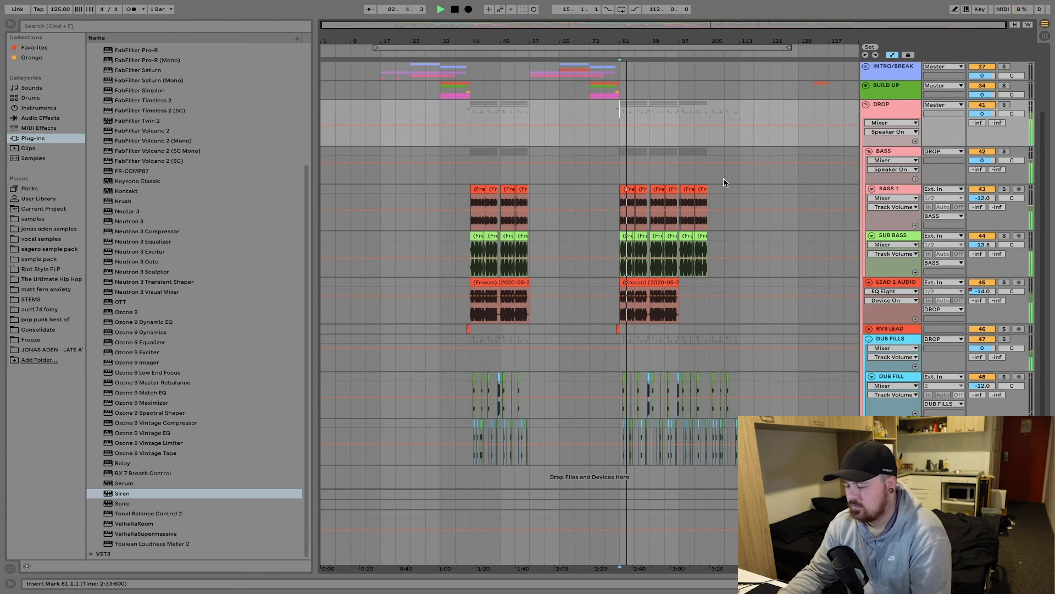
pyautogui.click(866, 104)
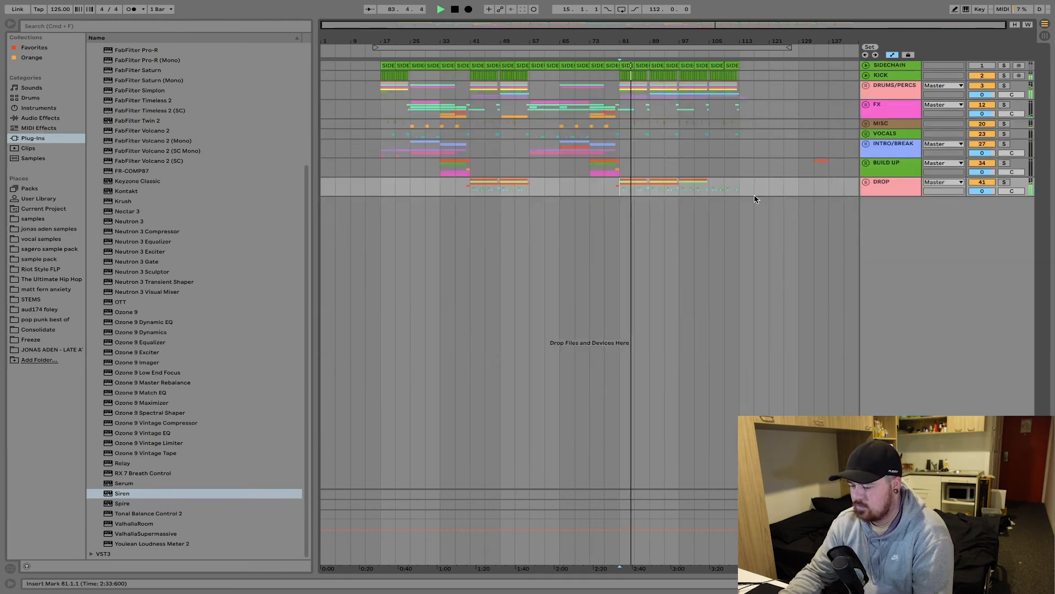